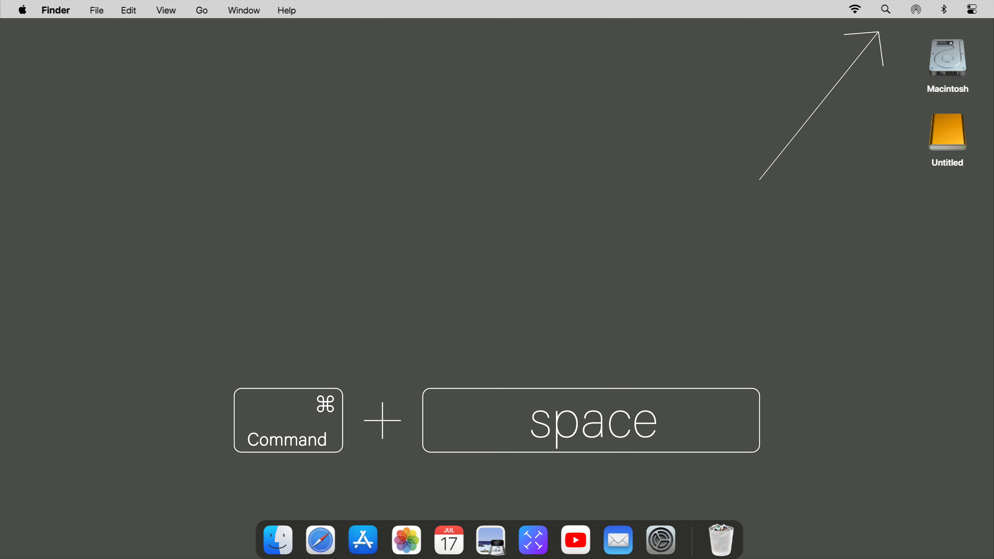
- Launch Disk Utility through a Spotlight search for 'disk utility'
key("super+space")
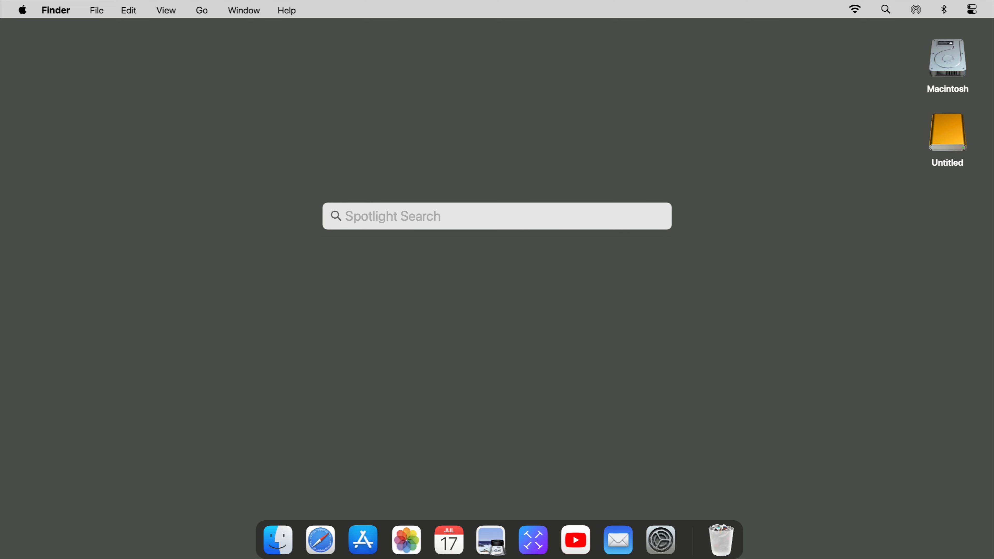
type("disk utility")
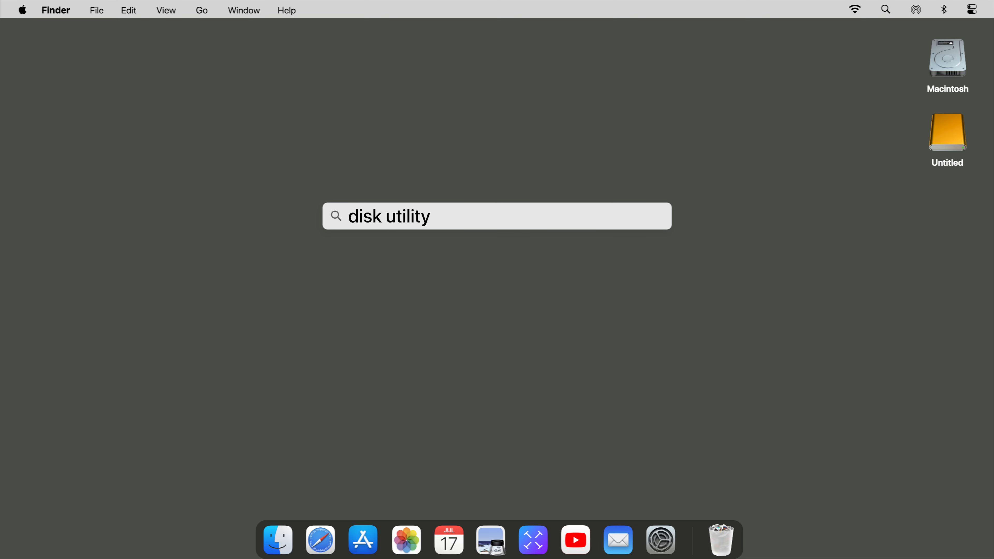
key("Return")
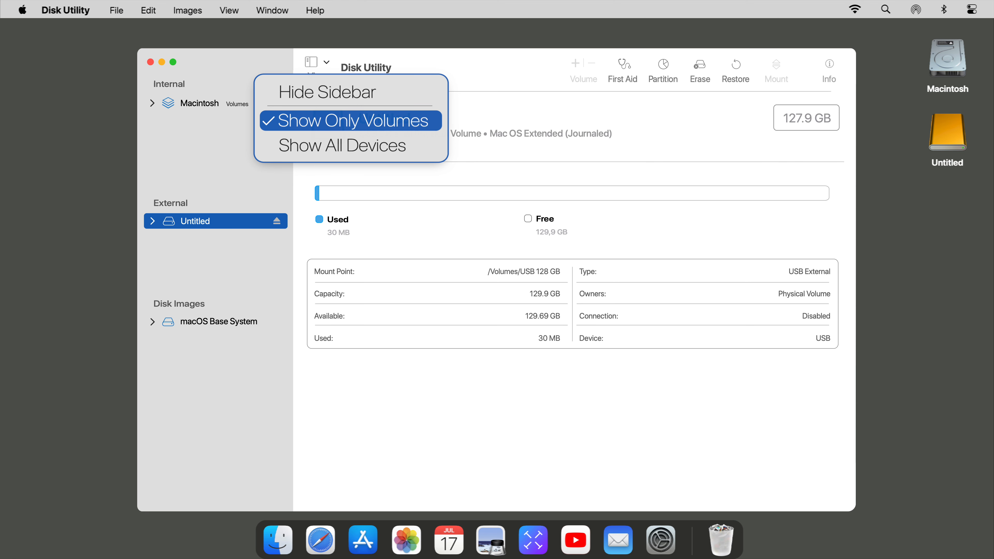
- Erase the whole SanDisk Cruzer drive as Mac OS Extended (Journaled) with GUID Partition Map
left_click(350, 145)
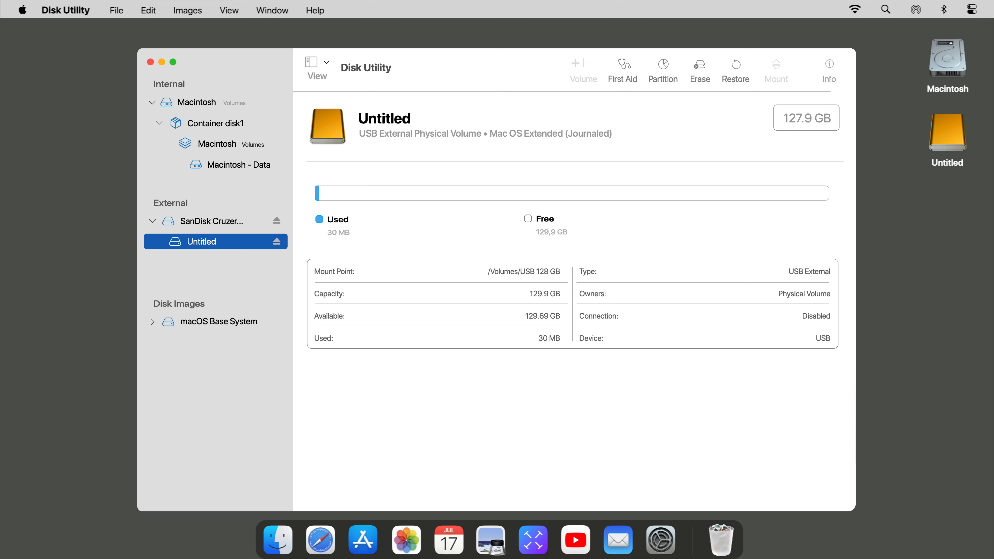
key("super+shift+e")
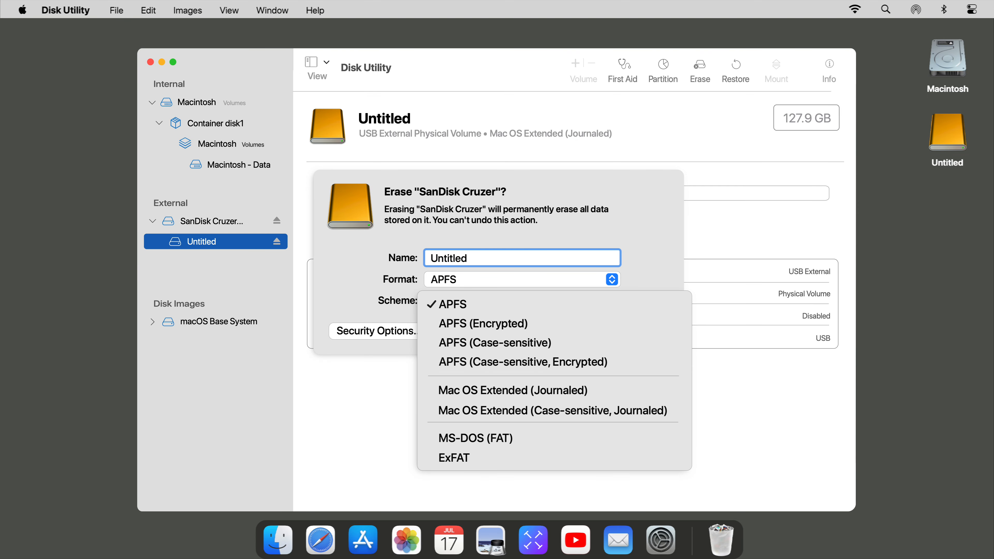
left_click(513, 390)
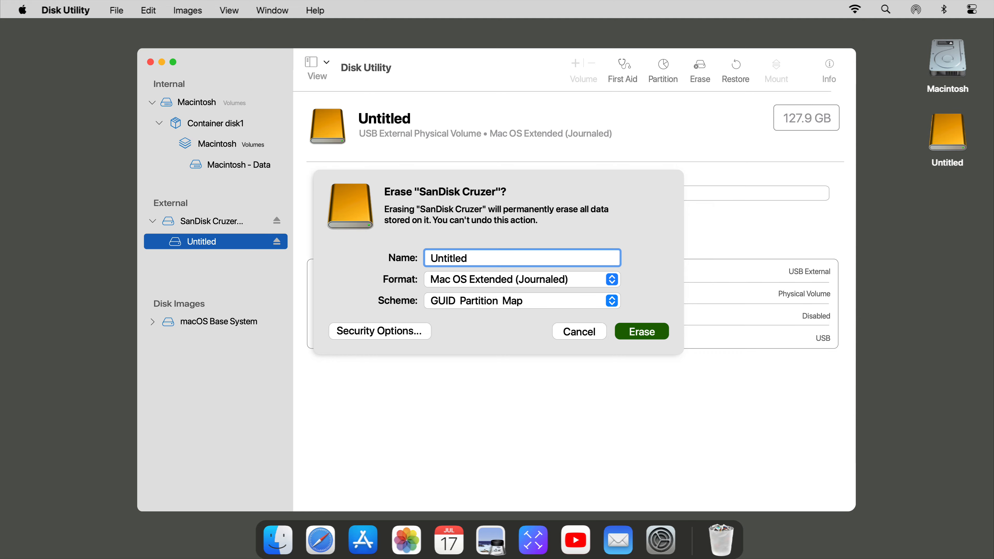
key("Return")
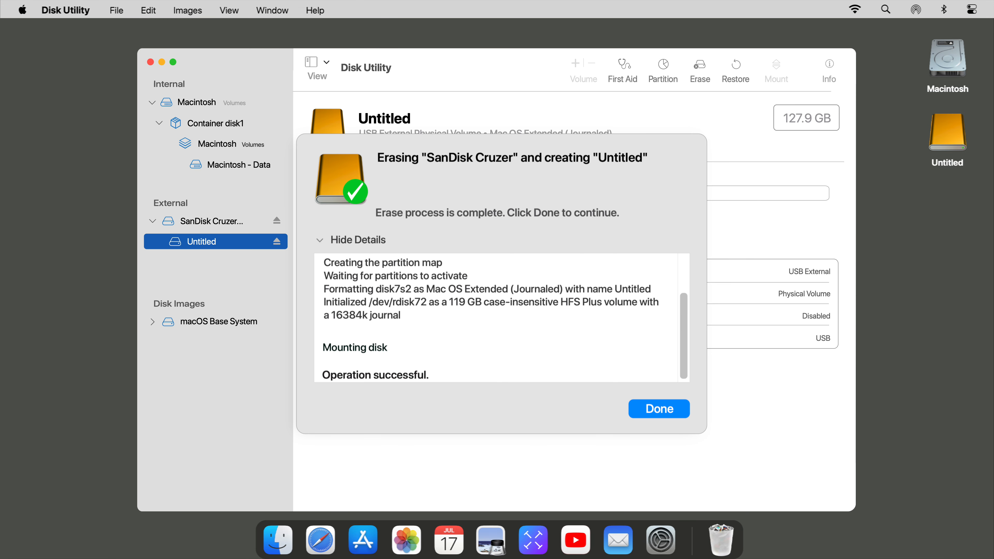
key("Return")
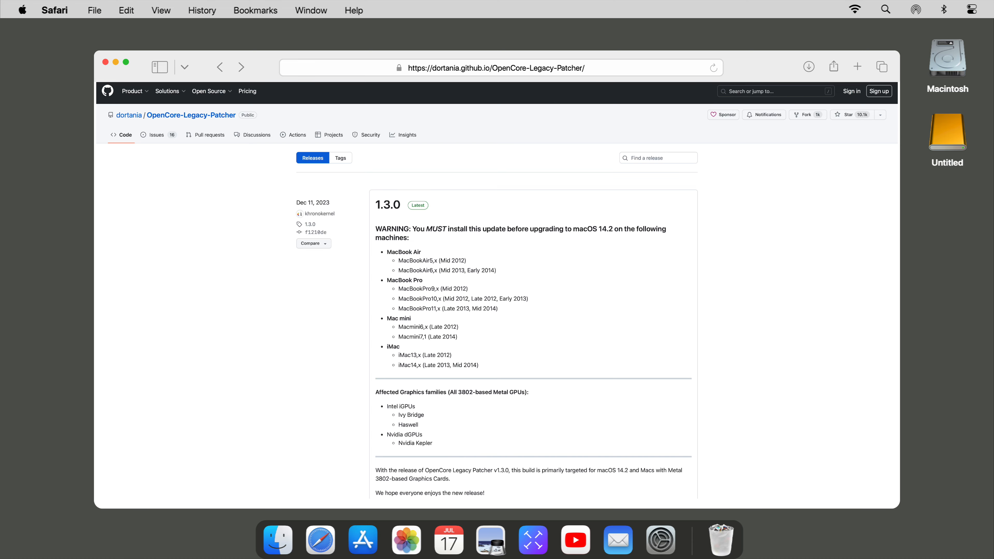
- Scroll down the OpenCore Legacy Patcher 1.3.0 release page to its Assets list
scroll(497, 289, "down", 10)
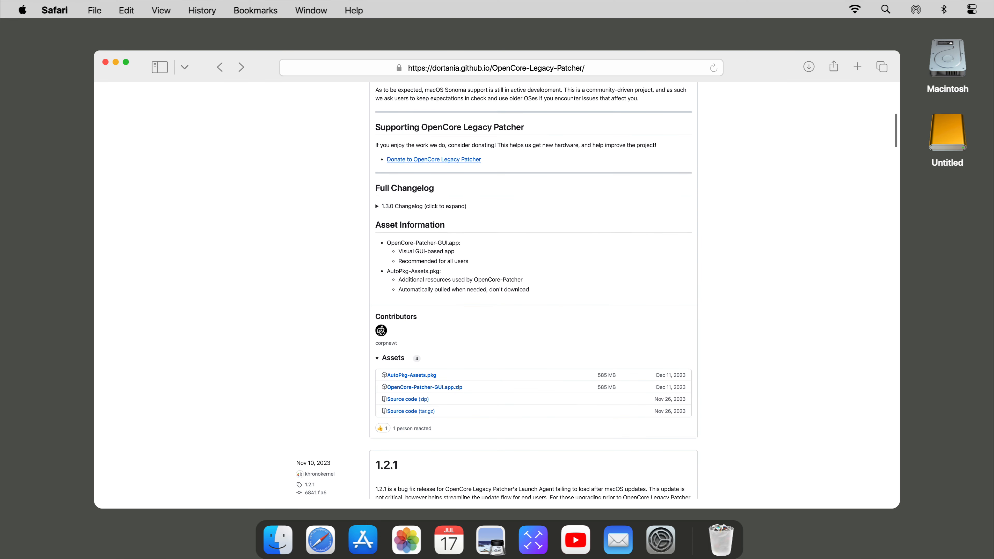
scroll(497, 290, "down", 3)
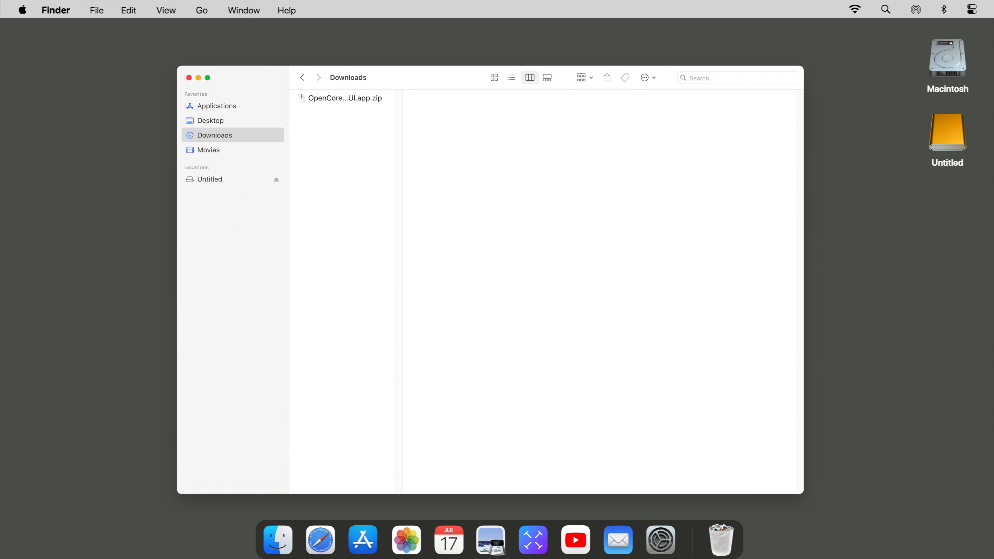
- Extract OpenCore-Patcher from the downloaded zip and copy the app into Applications
right_click(352, 97)
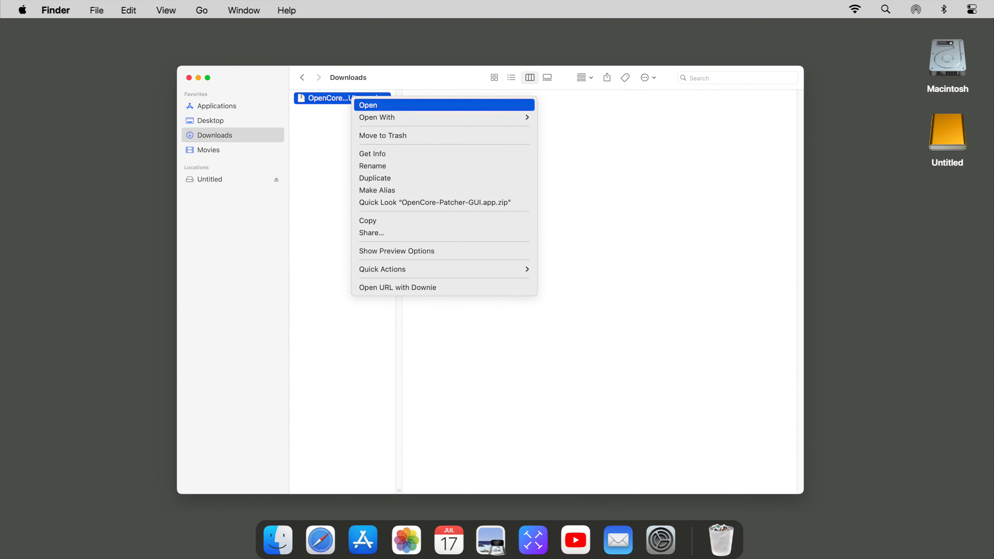
left_click(364, 104)
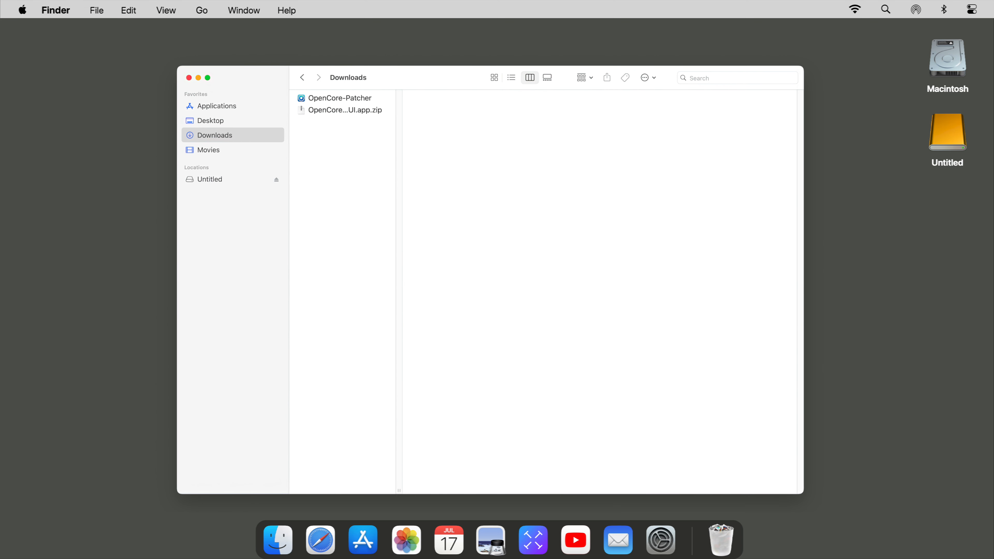
left_click(341, 98)
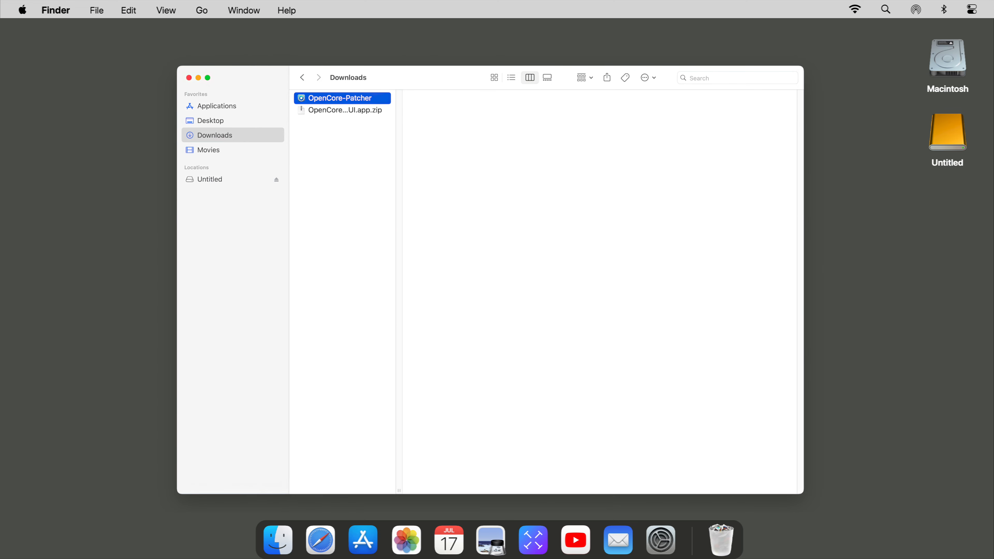
key("super+c")
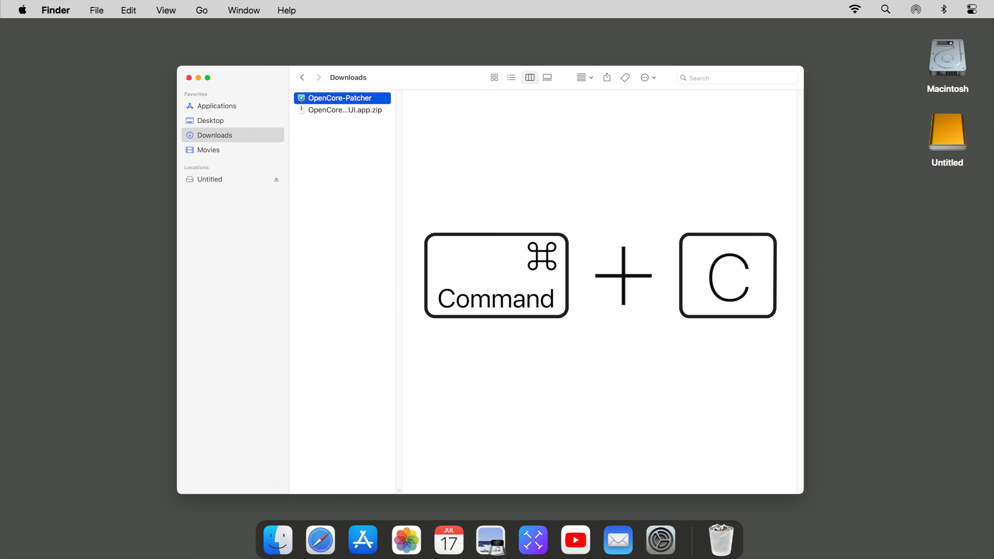
key("shift+super+a")
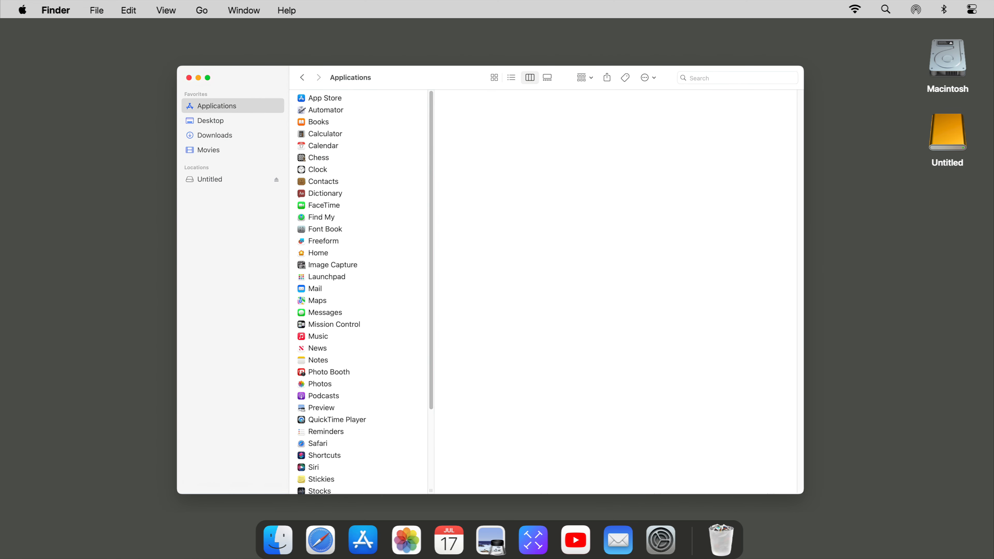
key("super+v")
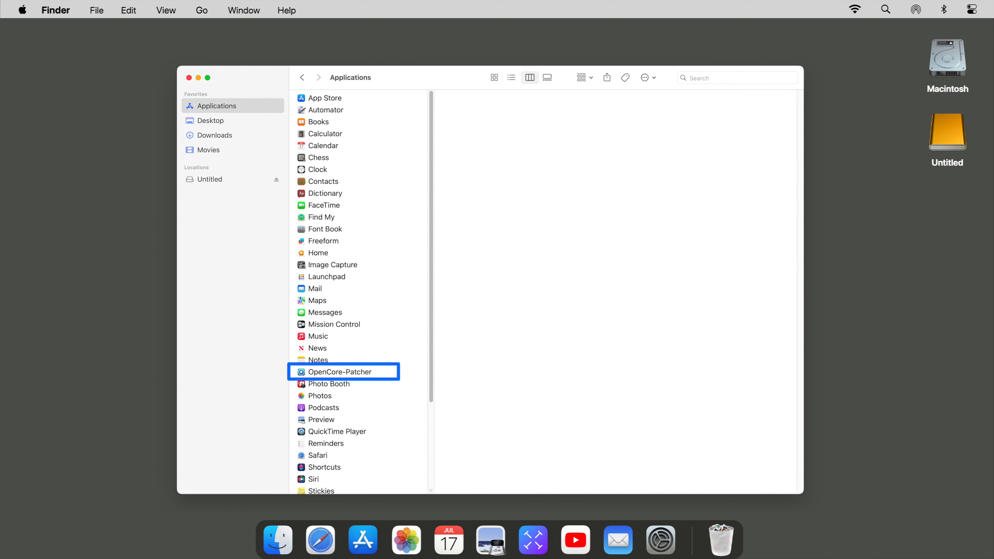
- Move both downloaded items in Downloads to the Trash
key("alt+super+l")
key("super+a")
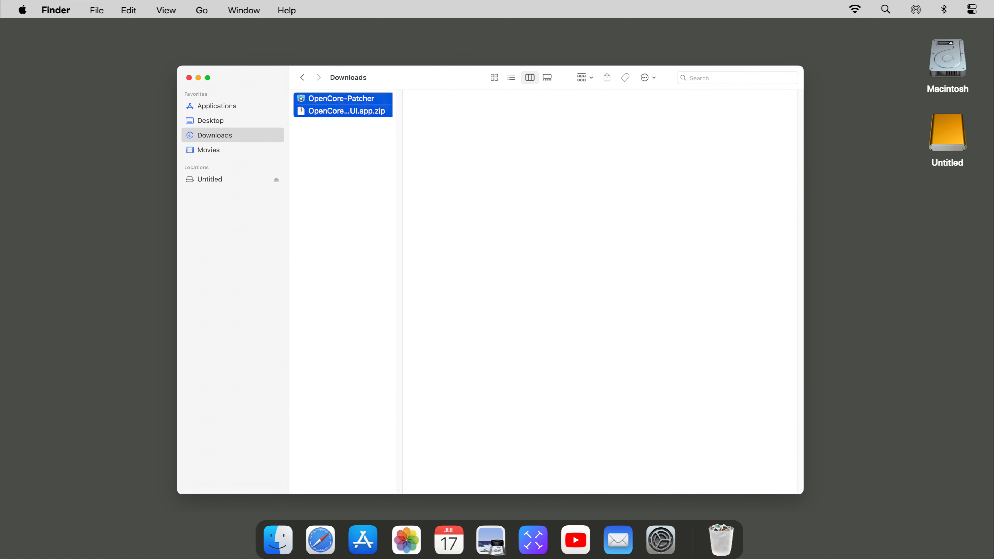
key("super+BackSpace")
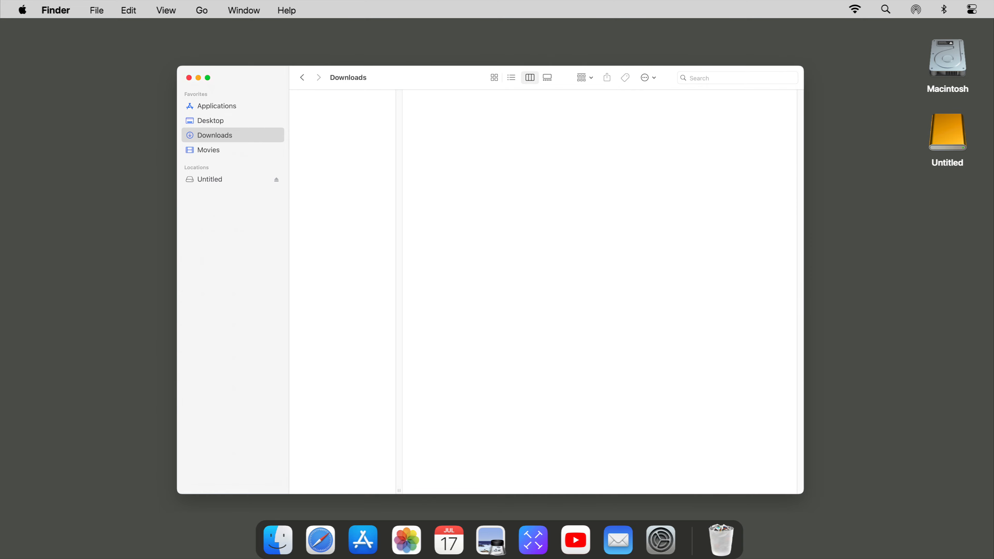
- Launch OpenCore-Patcher from the Applications folder
key("shift+super+a")
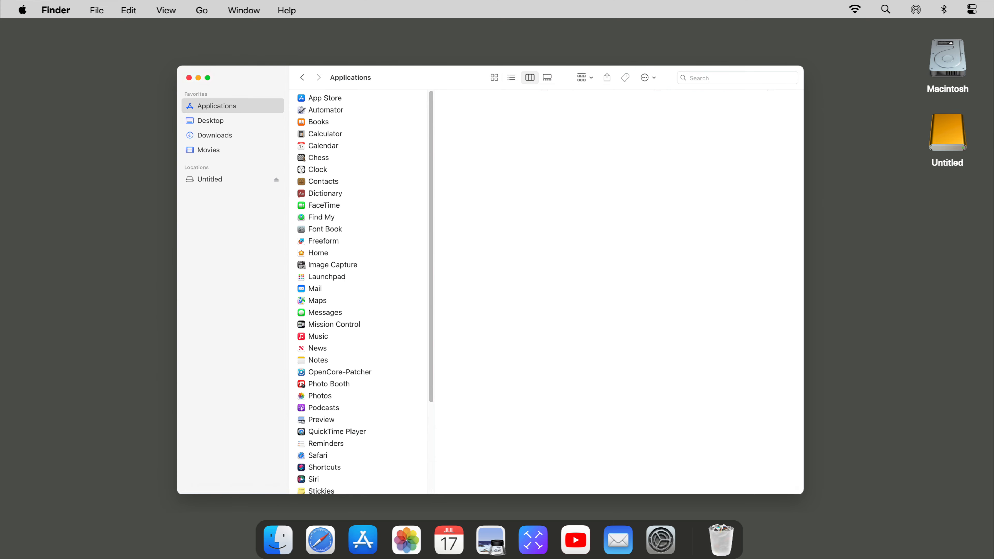
left_click(368, 372)
right_click(376, 372)
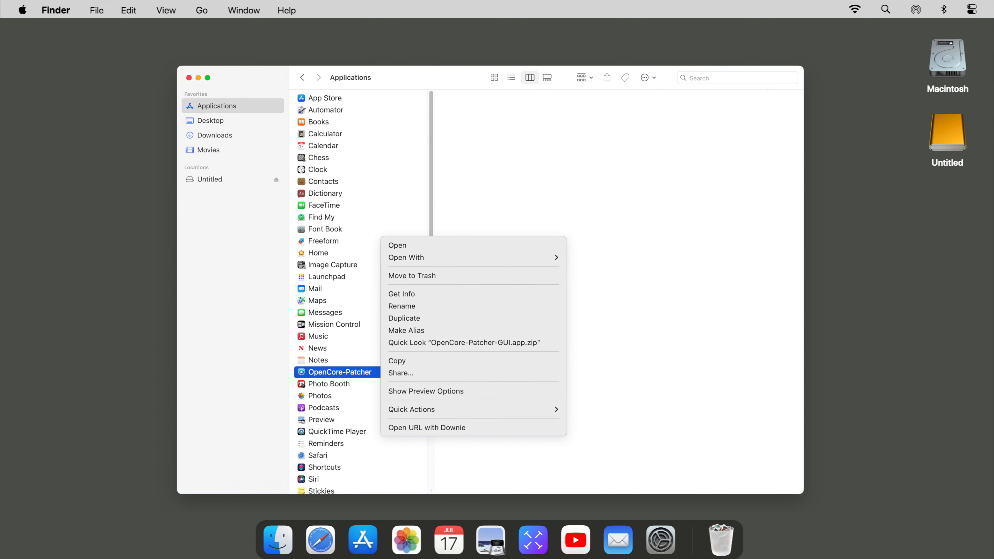
left_click(398, 245)
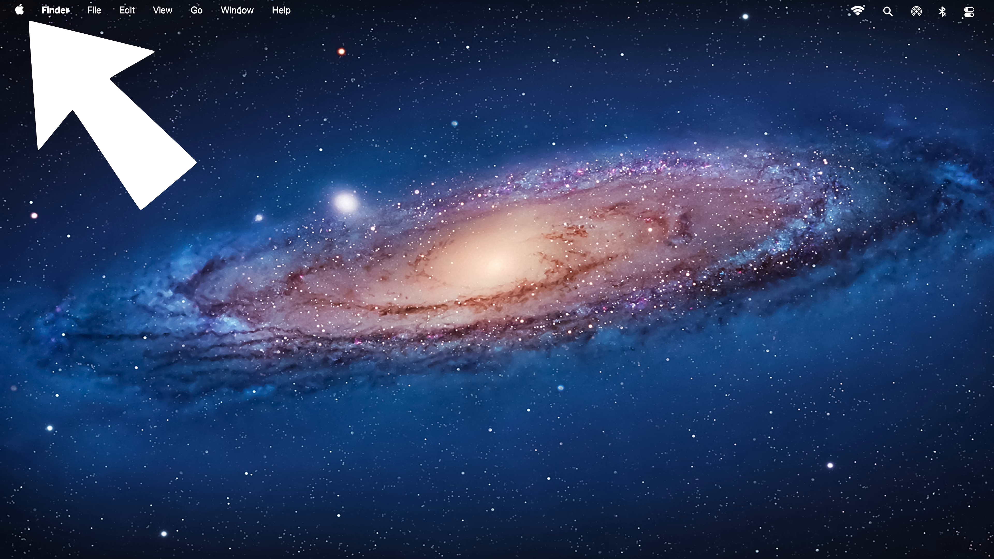
- Check the System Report under About This Mac to confirm the model is iMac 11,2
left_click(20, 10)
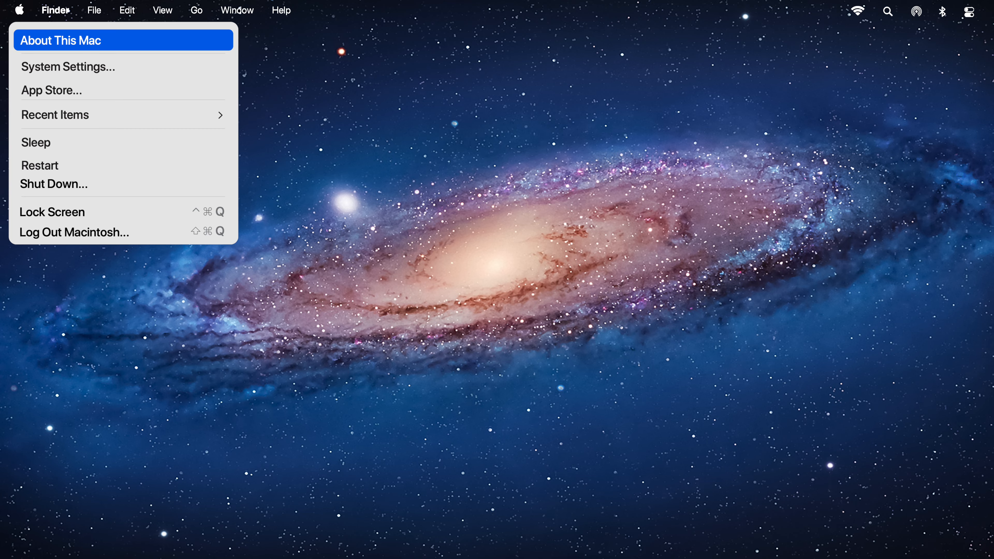
left_click(60, 41)
left_click(510, 352)
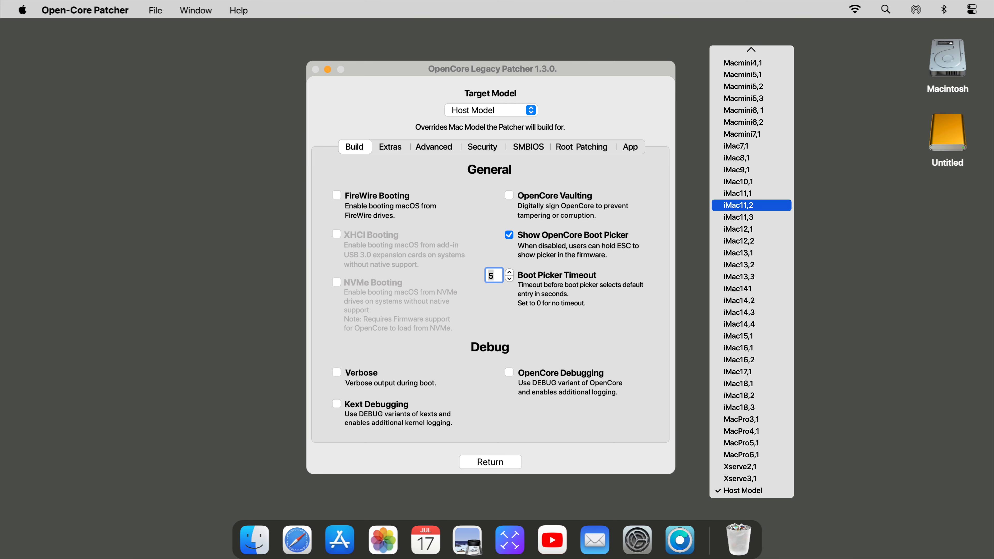
- Set the patcher's target model to iMac11,2 and start Create macOS Installer
left_click(751, 205)
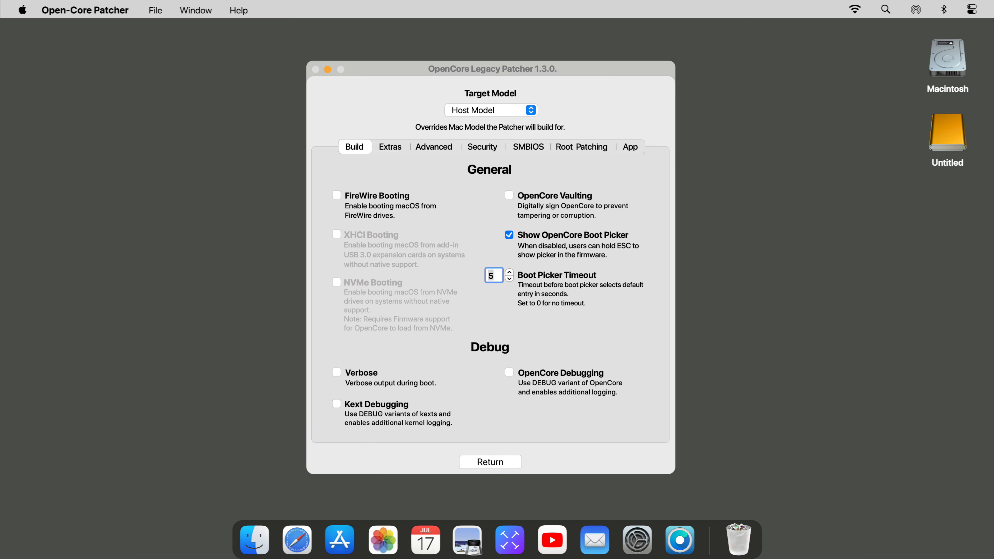
left_click(490, 462)
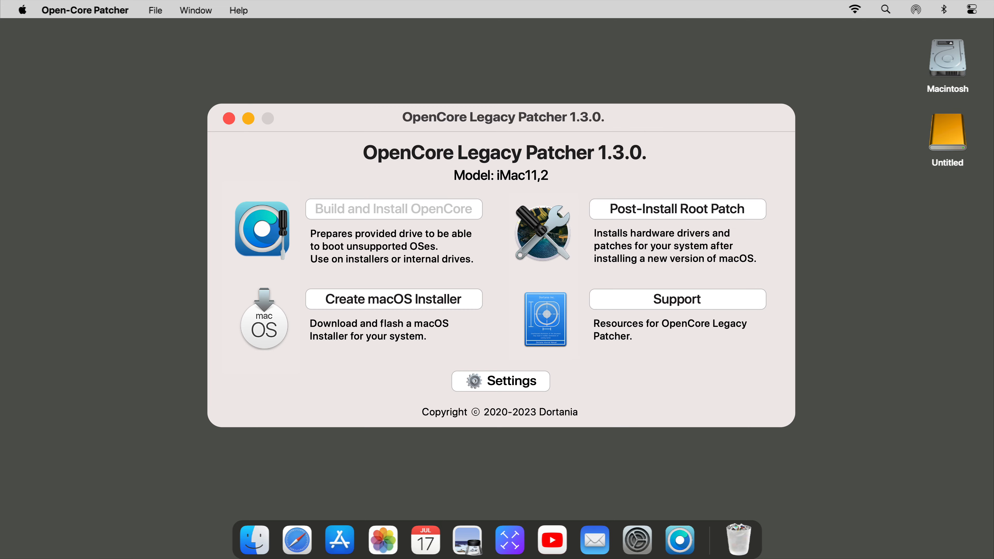
left_click(394, 299)
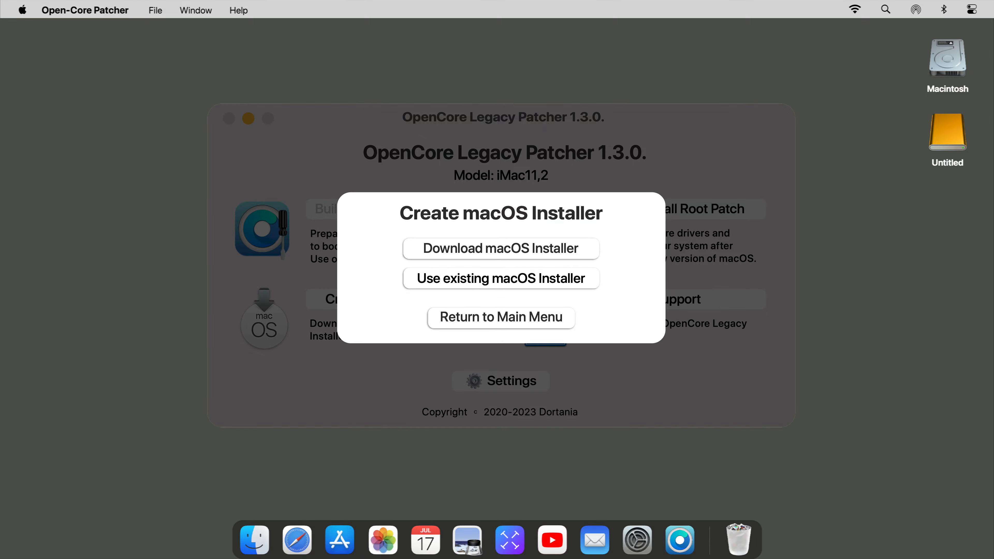
- Choose to download a fresh macOS installer
left_click(500, 249)
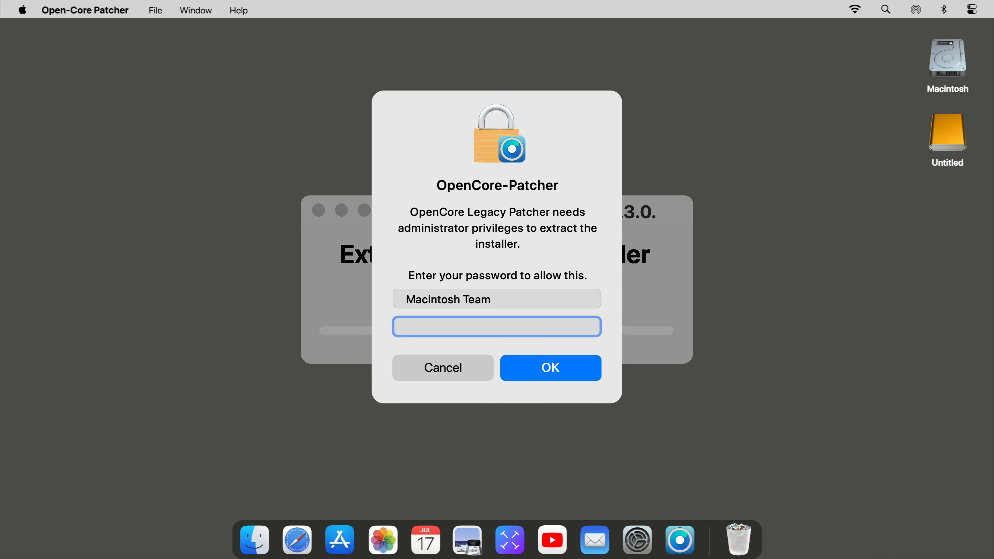
- Enter the administrator password to approve extracting the downloaded installer
type("••••••••")
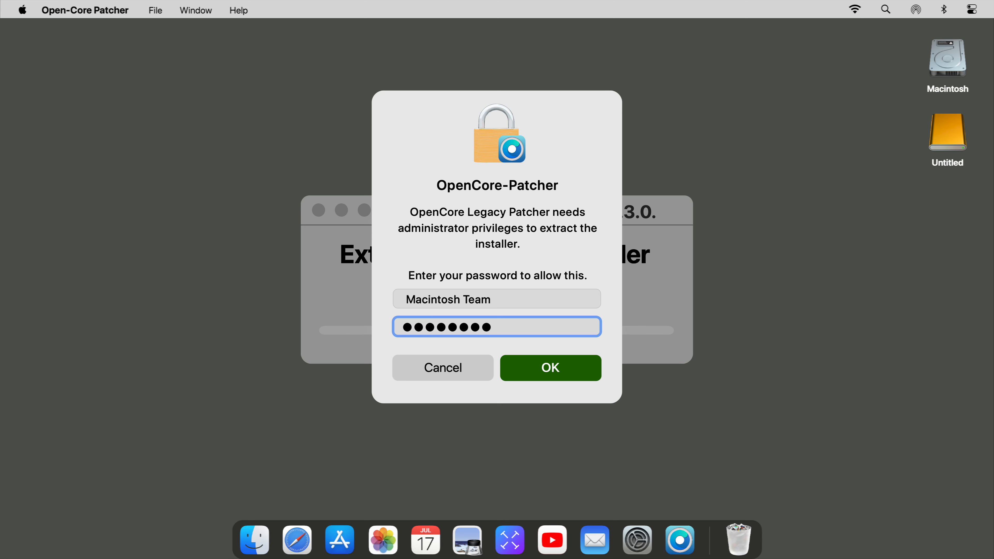
key("Return")
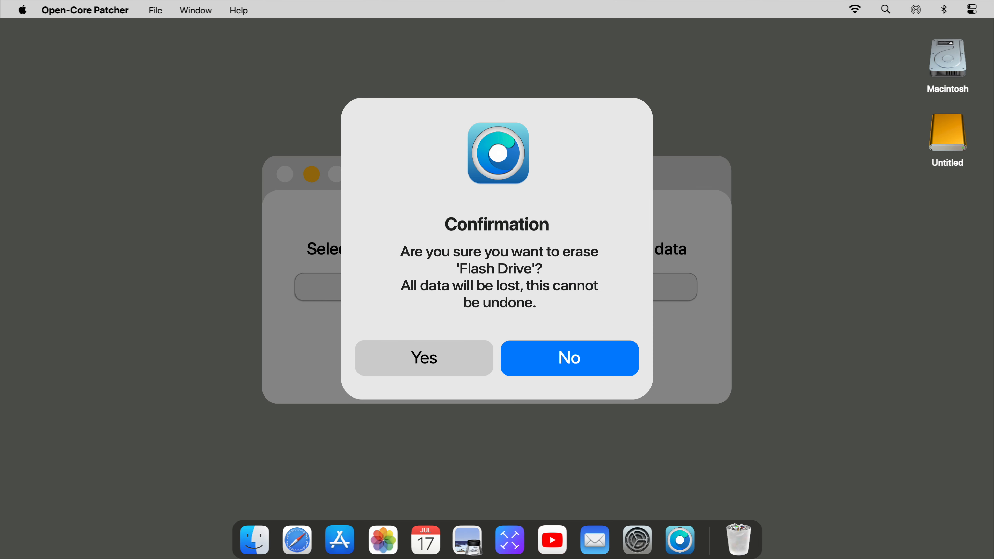
- Confirm erasing the Flash Drive and approve writing the installer with the admin password
left_click(424, 358)
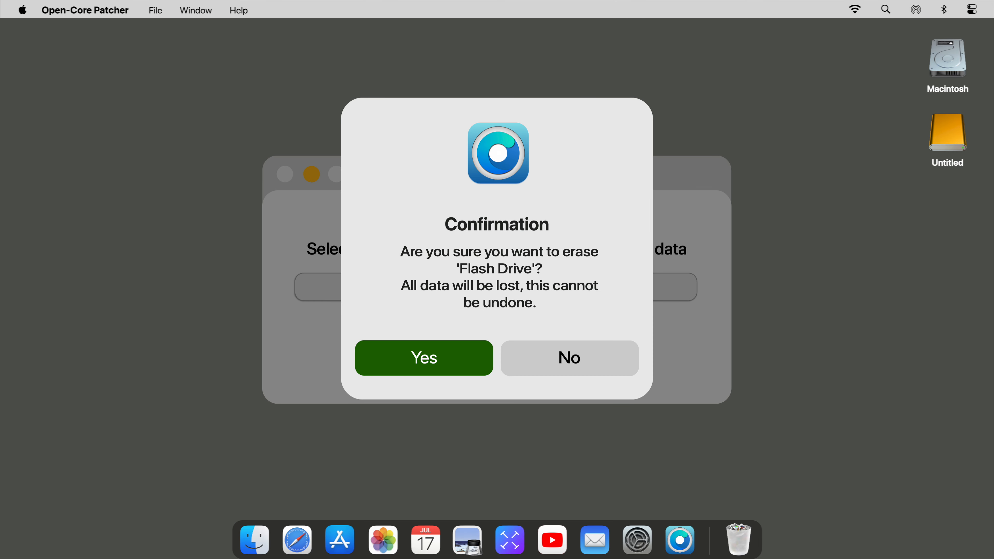
type("********")
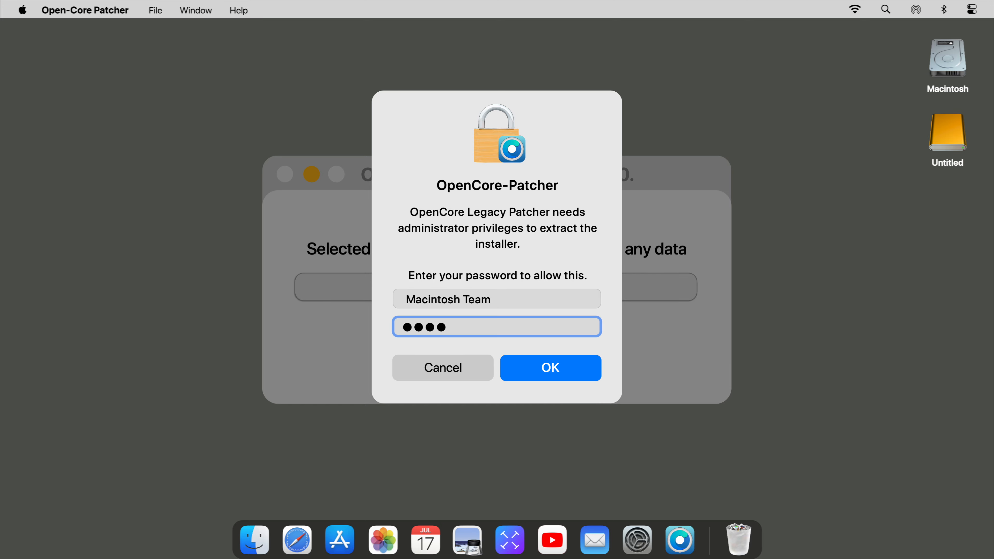
key("Return")
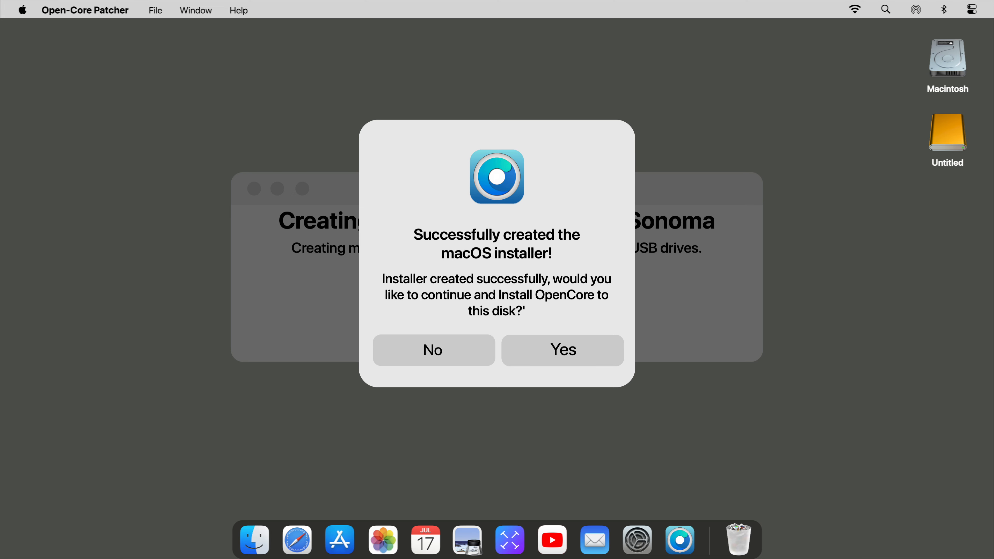
- Accept installing OpenCore, then after the build completes choose Install to disk
left_click(562, 351)
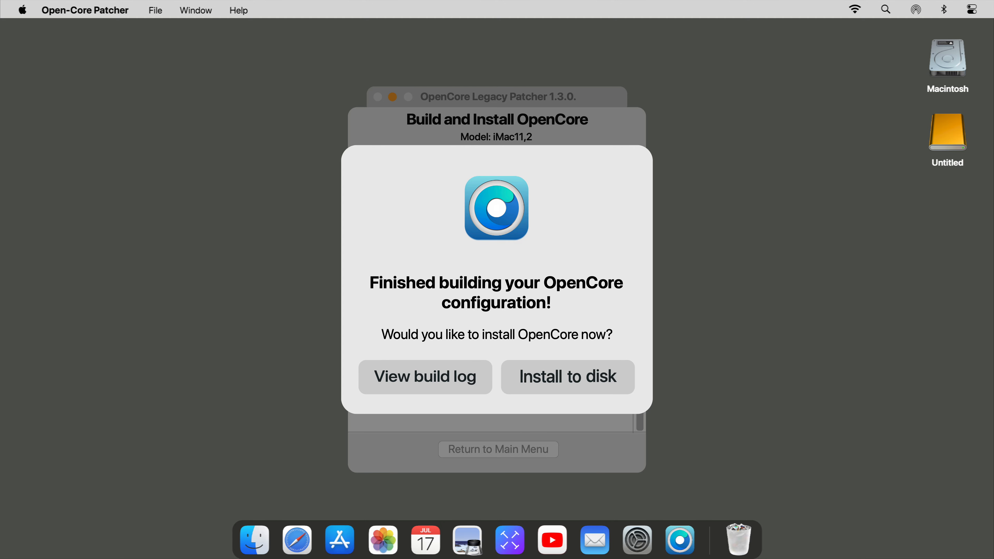
key("Return")
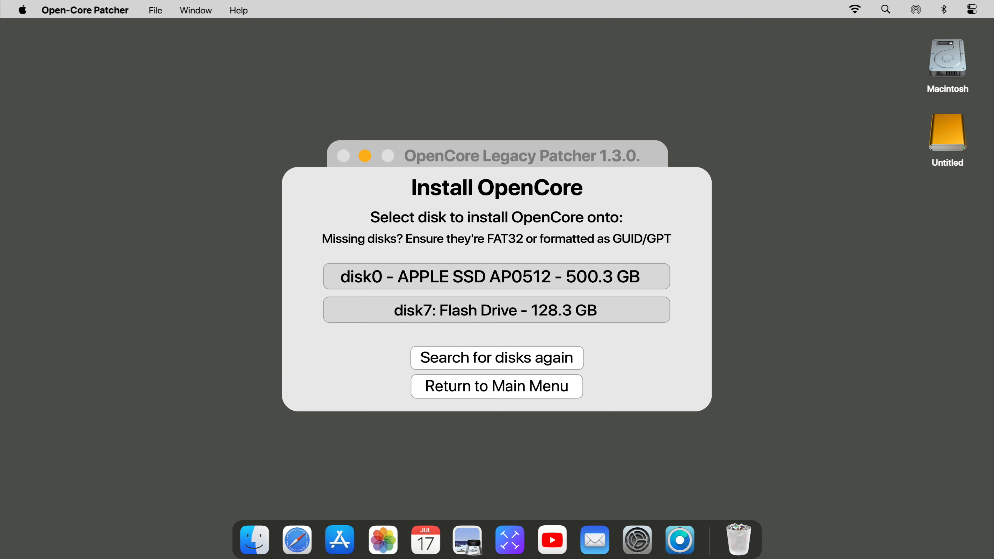
- Install OpenCore onto the 128.3 GB disk7 Flash Drive volume, approving with the admin password
left_click(496, 309)
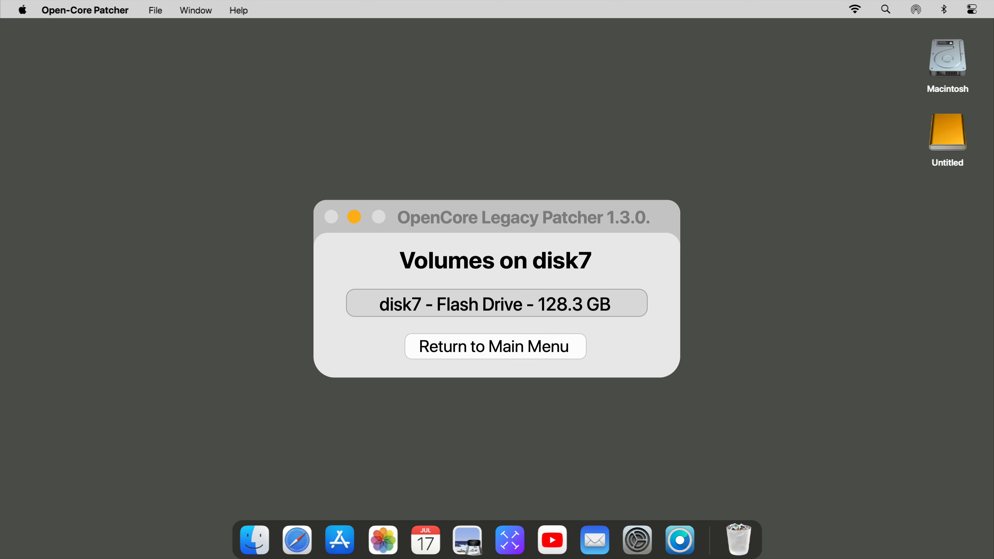
left_click(496, 304)
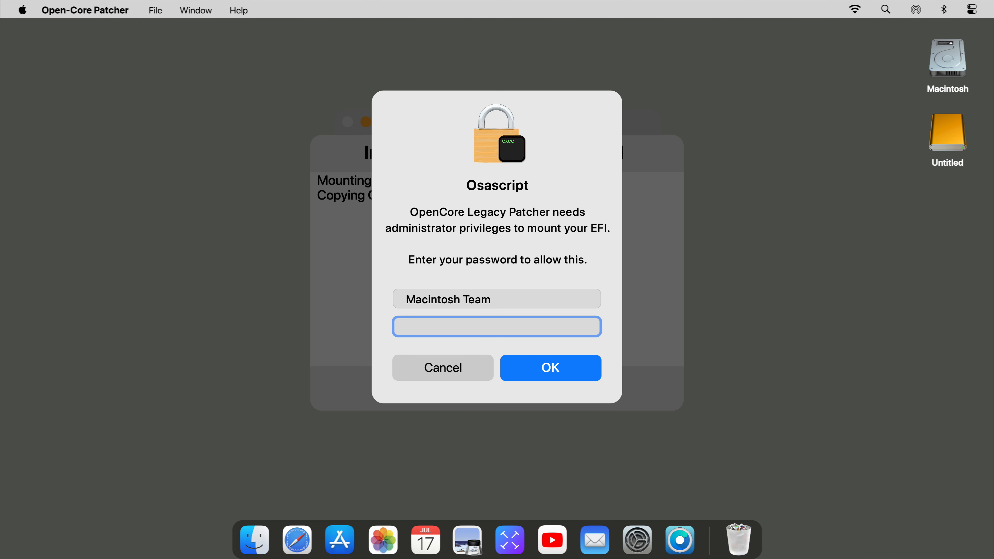
type("********")
key("Return")
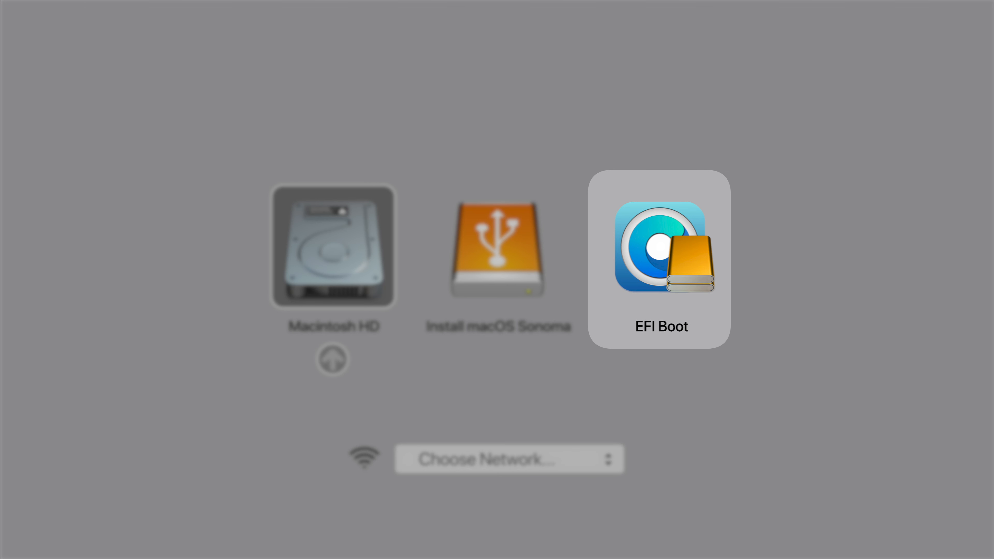
- Boot the USB's EFI Boot entry, then start Install macOS Sonoma from the OpenCore picker
key("Right")
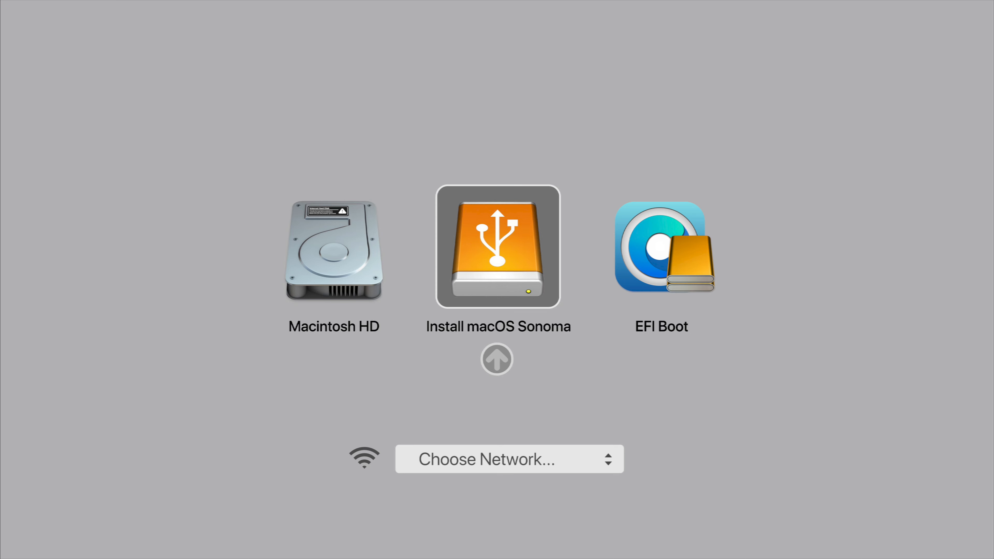
key("Right")
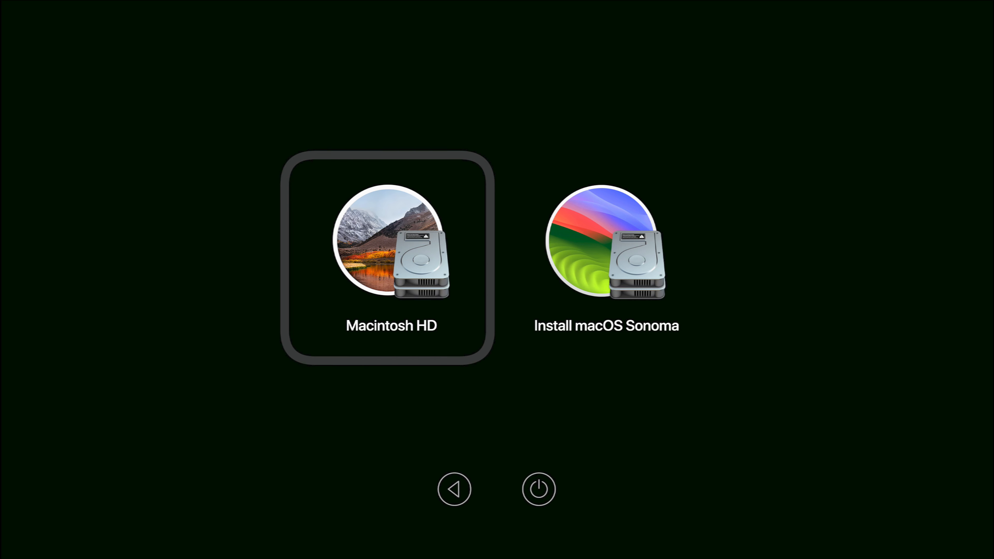
key("Right")
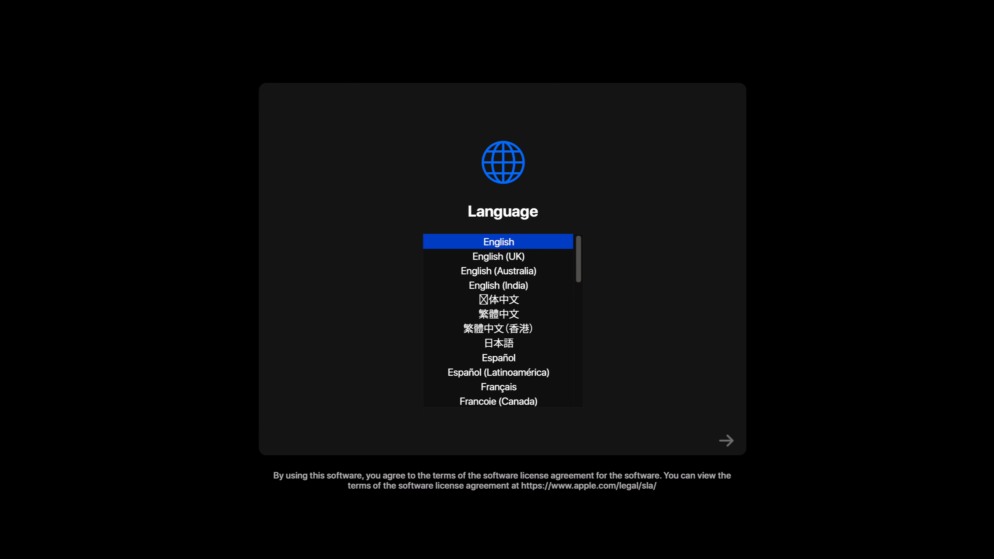
- Accept English as the installer language and launch Disk Utility from the Recovery tools
key("Return")
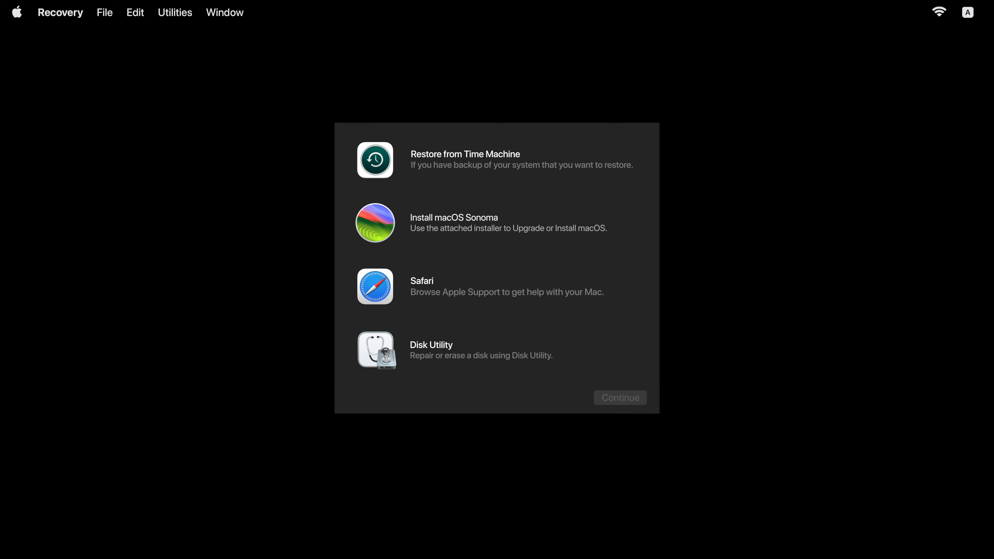
left_click(481, 350)
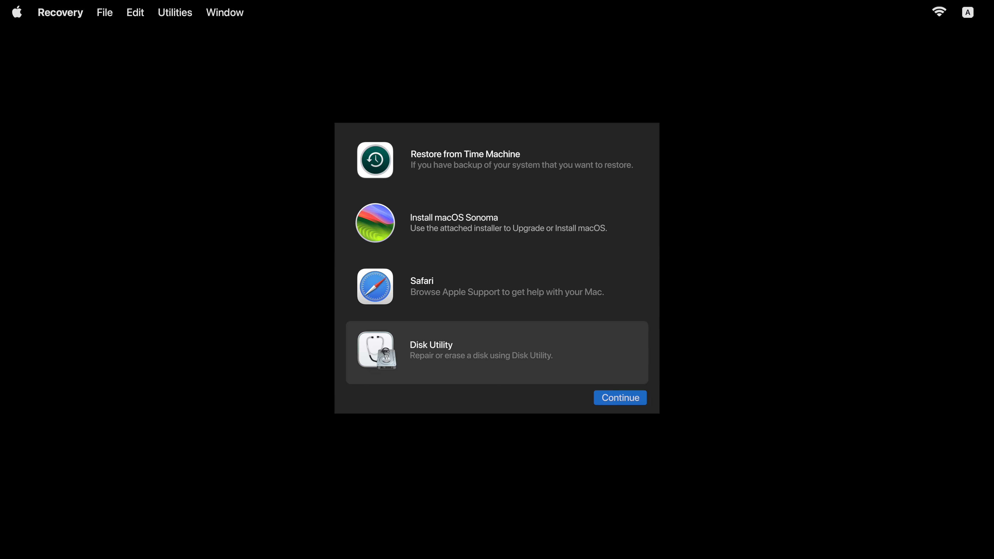
key("Return")
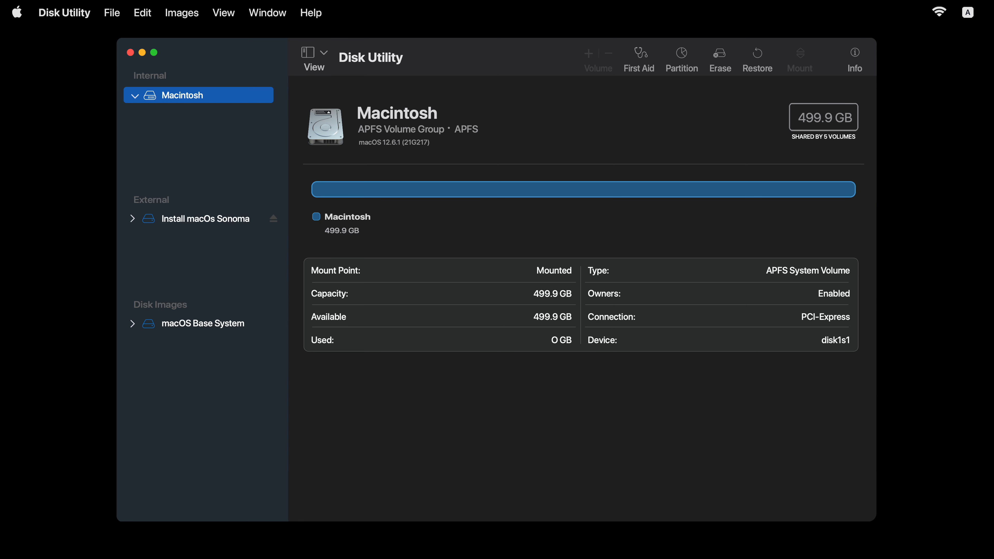
- Erase the internal disk as 'Macintosh', using APFS format and GUID Partition Map scheme
key("shift+super+e")
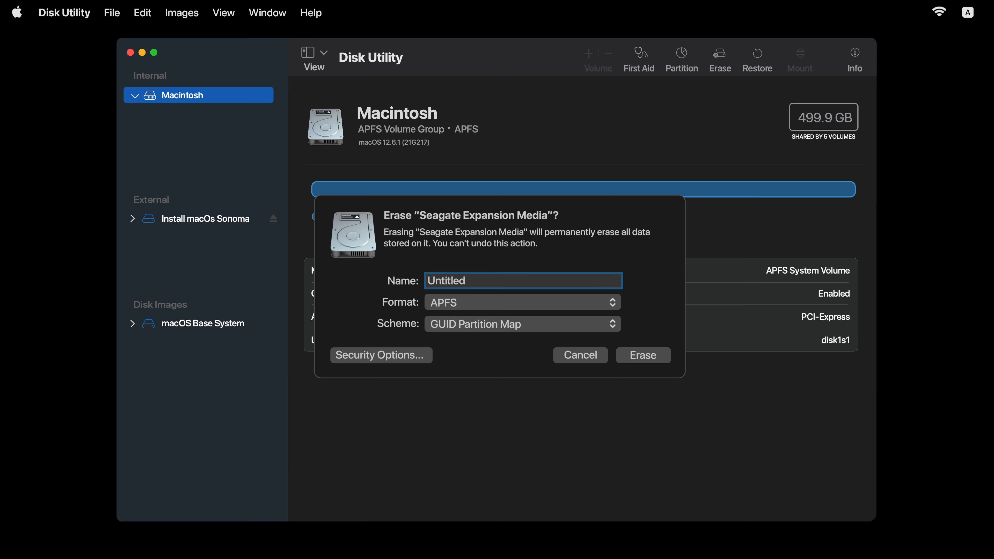
left_click(446, 281)
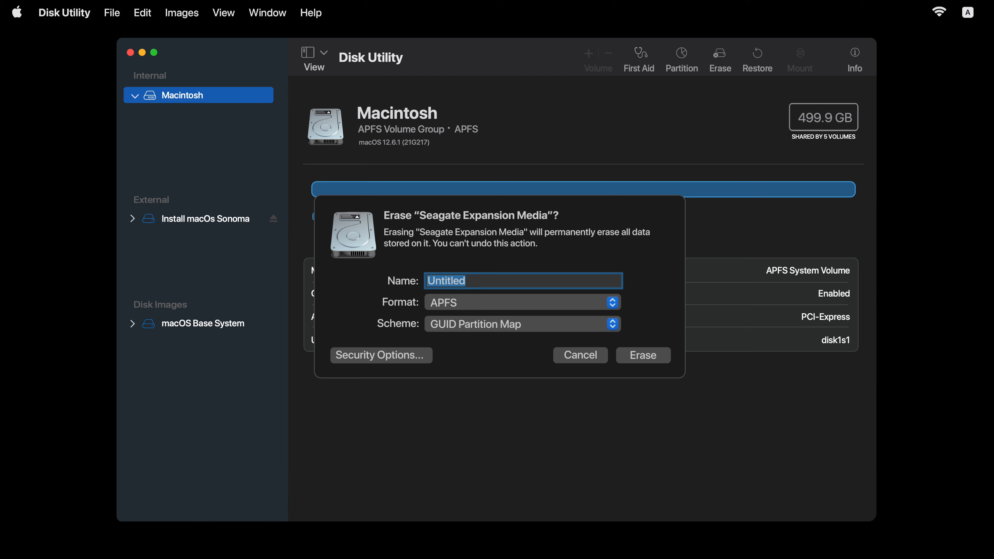
key("BackSpace")
type("Macintosh")
left_click(522, 302)
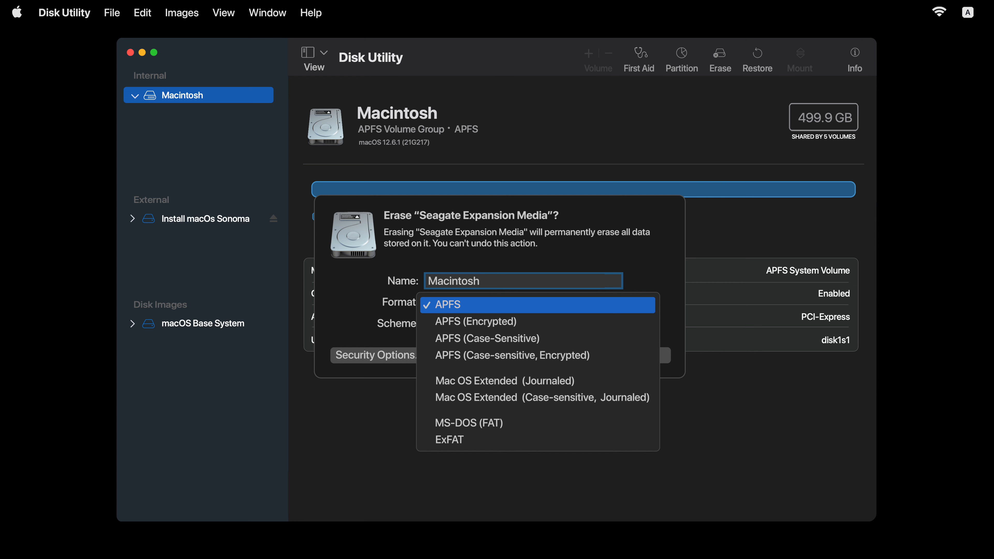
left_click(538, 305)
left_click(522, 324)
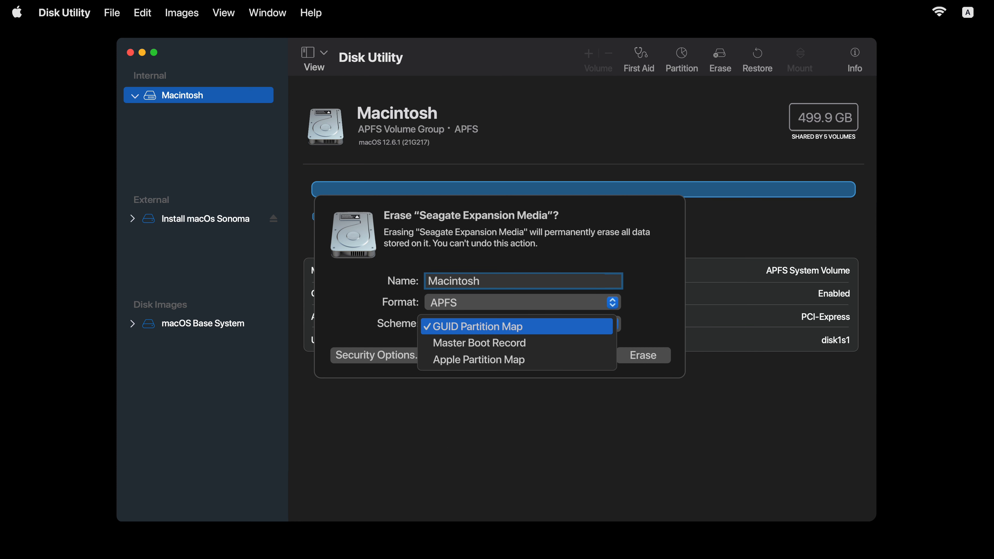
left_click(516, 327)
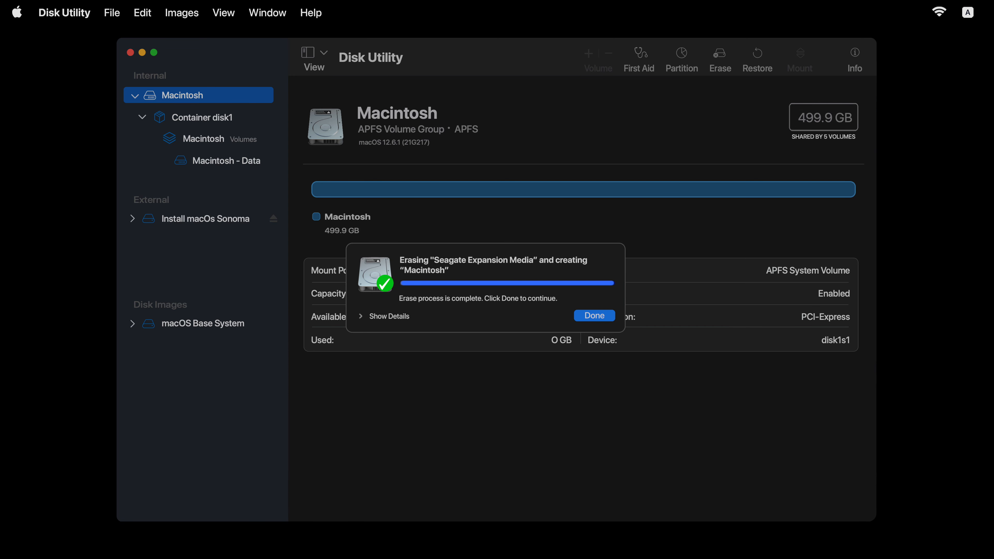
key("Return")
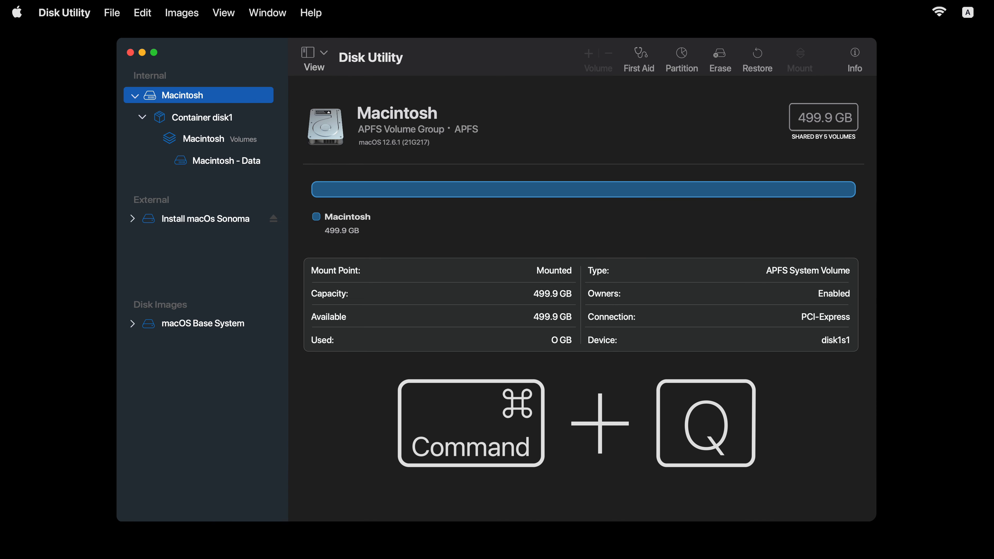
- Quit Disk Utility, agree to the Sonoma licence, and install onto the Macintosh disk
key("super+q")
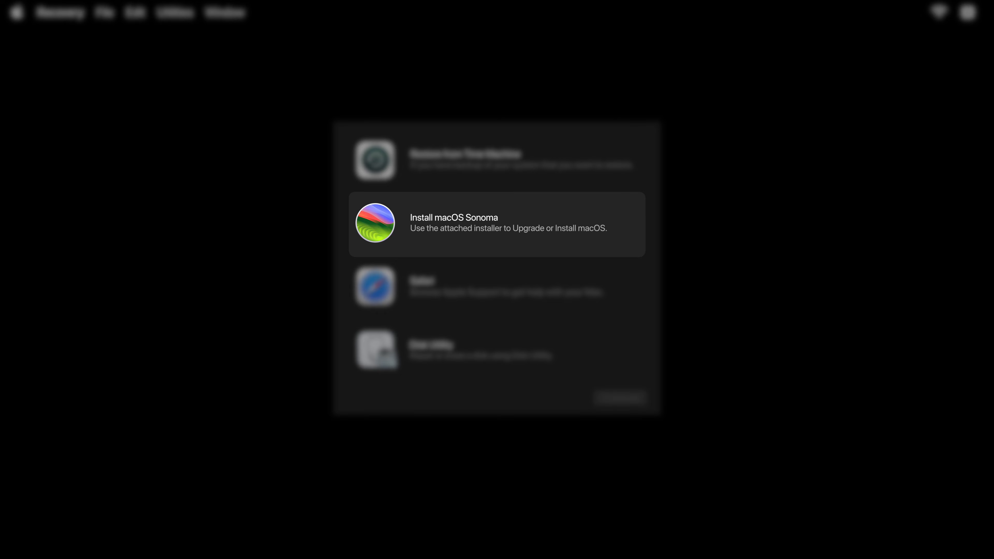
left_click(497, 223)
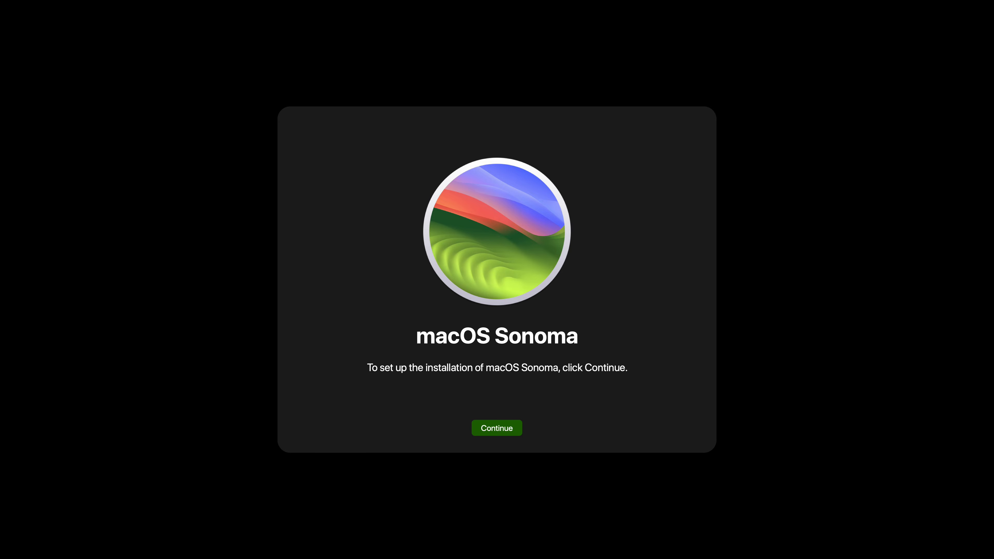
left_click(497, 428)
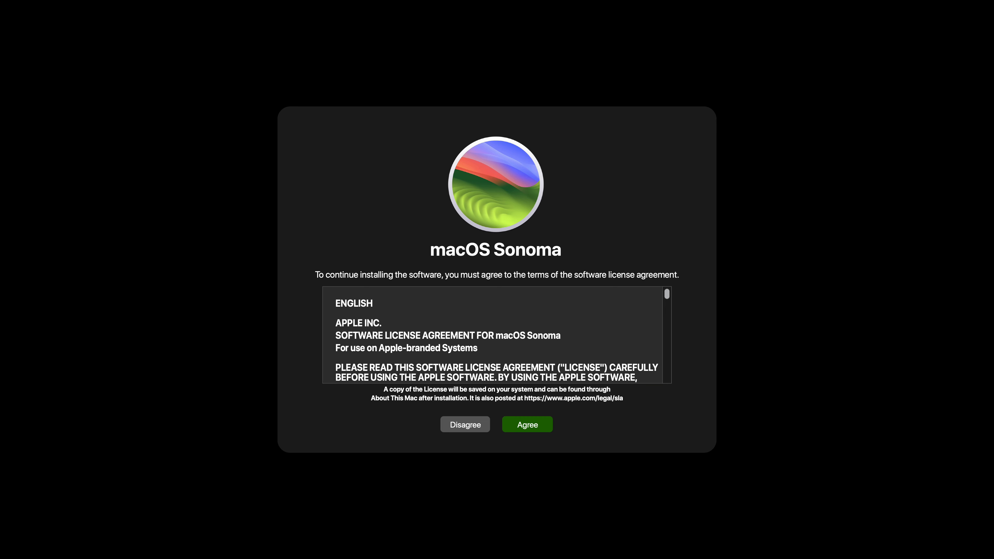
left_click(527, 425)
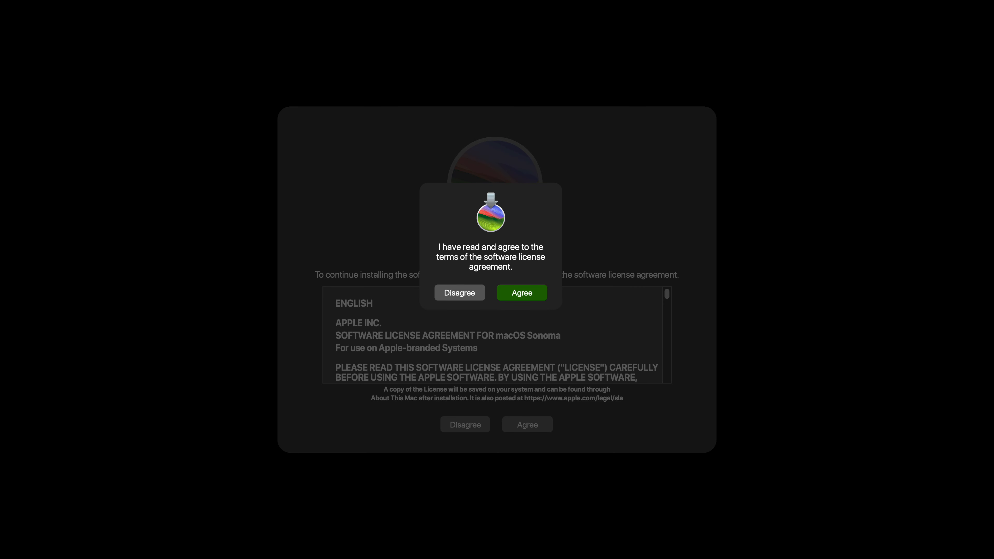
left_click(522, 292)
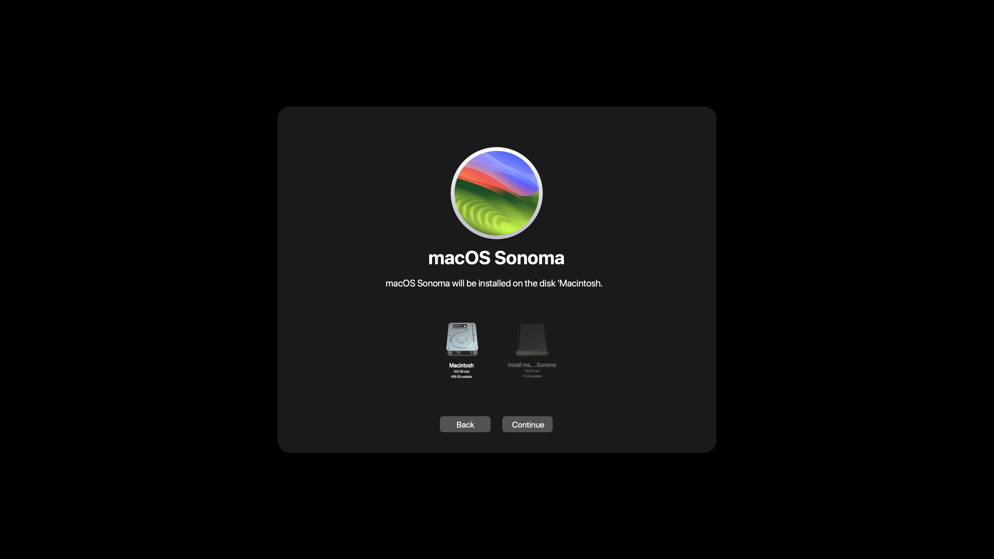
left_click(462, 346)
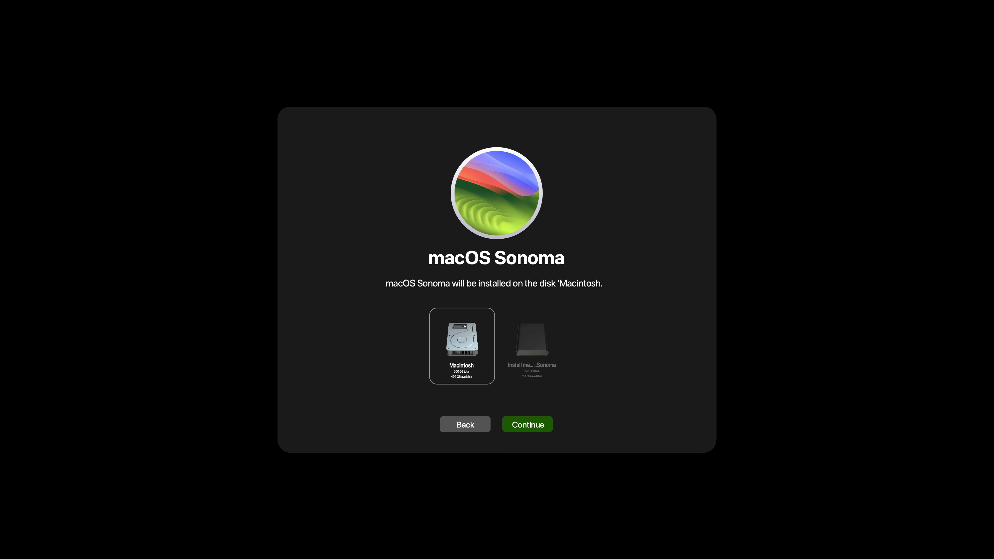
left_click(528, 425)
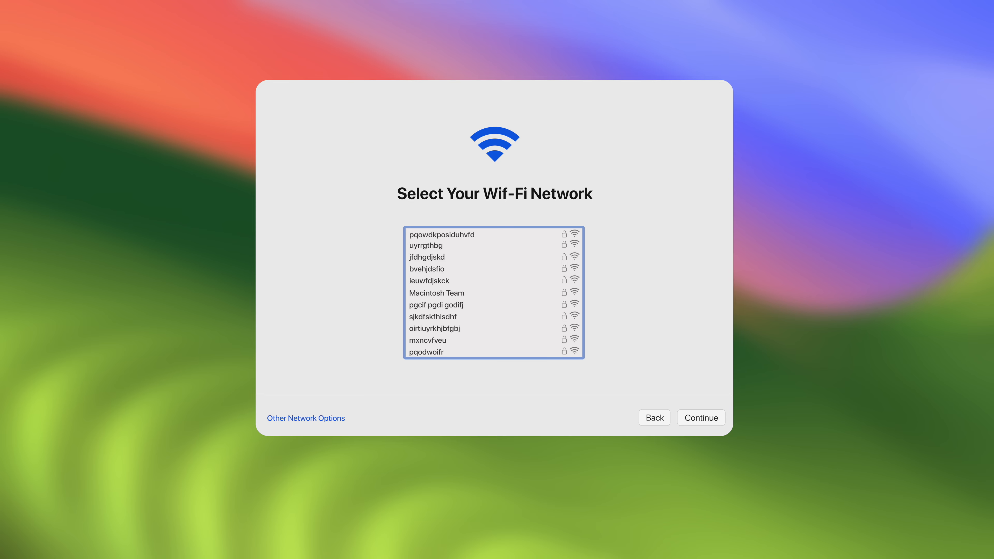
- Continue through the first-time Setup Assistant toward the login screen
left_click(345, 293)
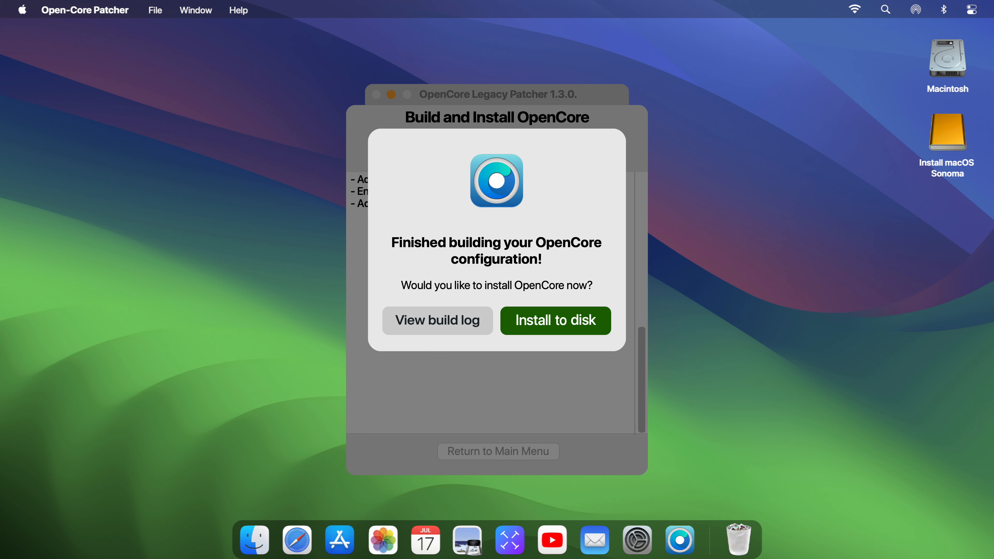
- Install OpenCore onto disk7s1's EFI partition, authorising with the administrator password
key("Return")
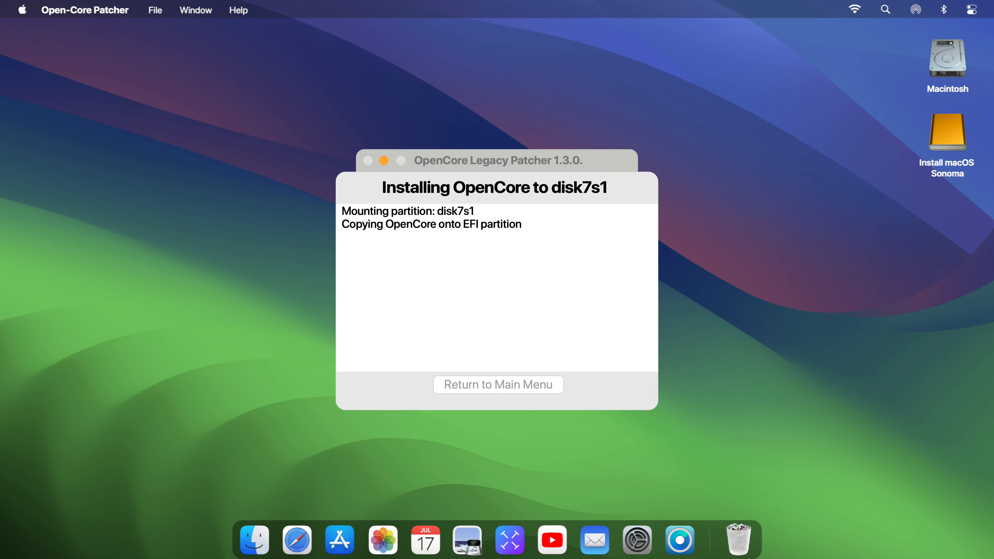
type("*******")
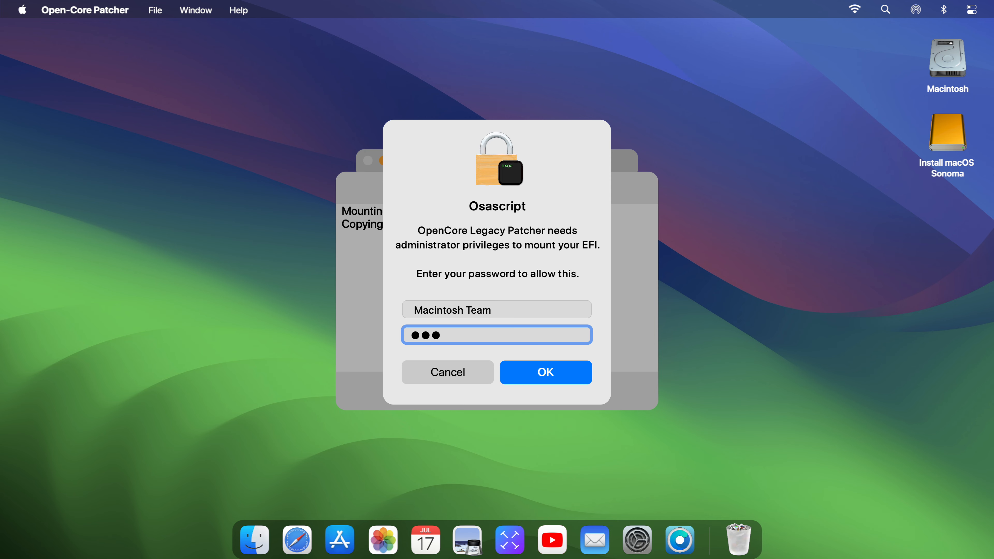
type("**")
key("Return")
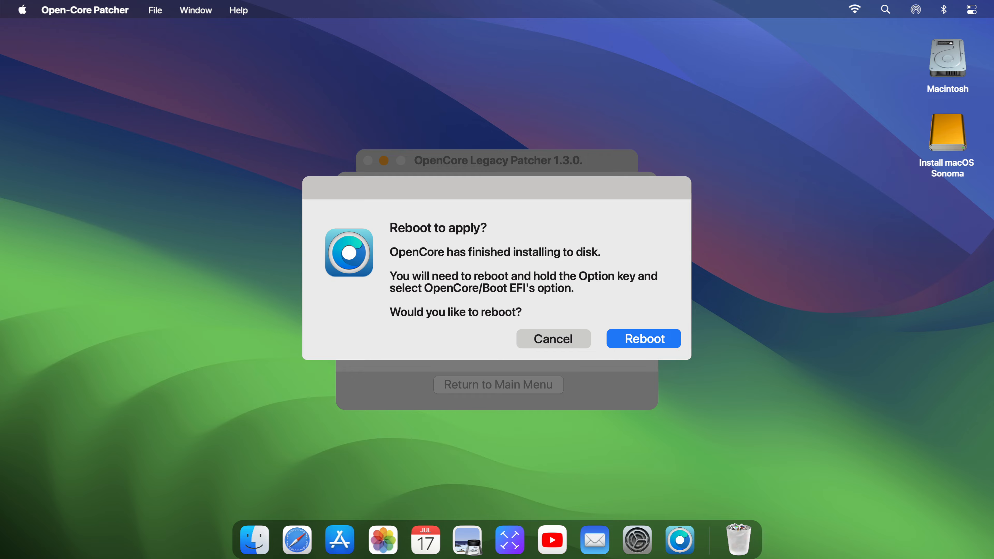
- Eject the Install macOS Sonoma drive from the desktop and restart the Mac
right_click(944, 141)
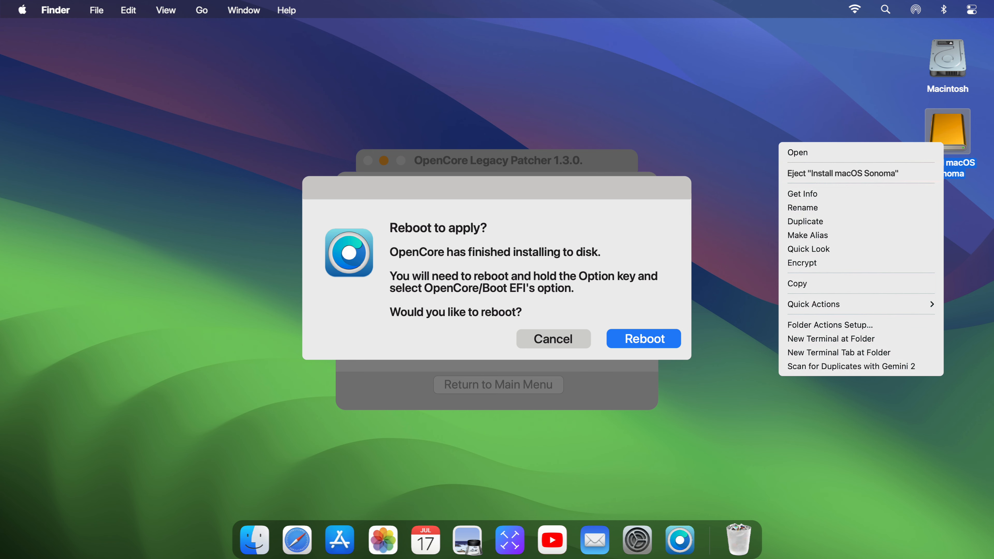
left_click(841, 173)
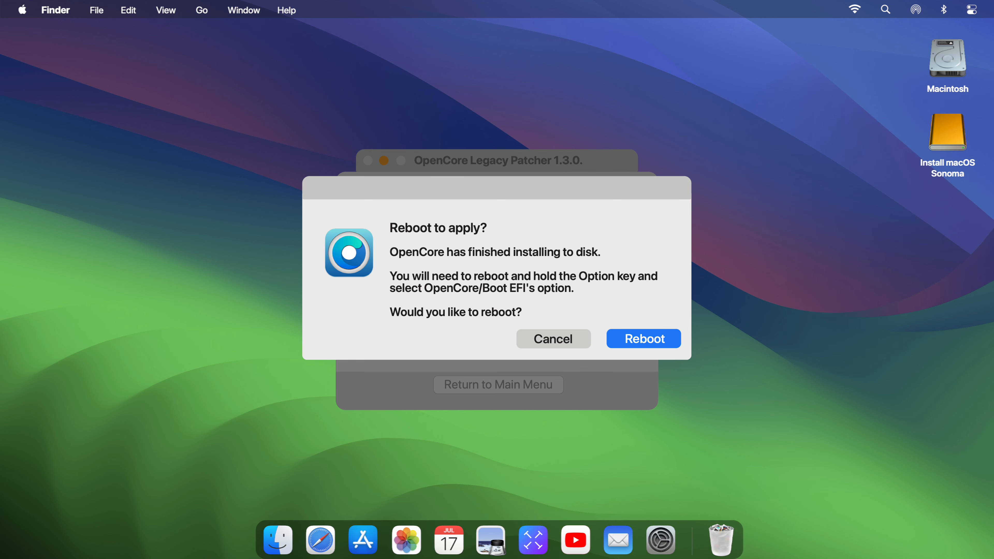
left_click(22, 9)
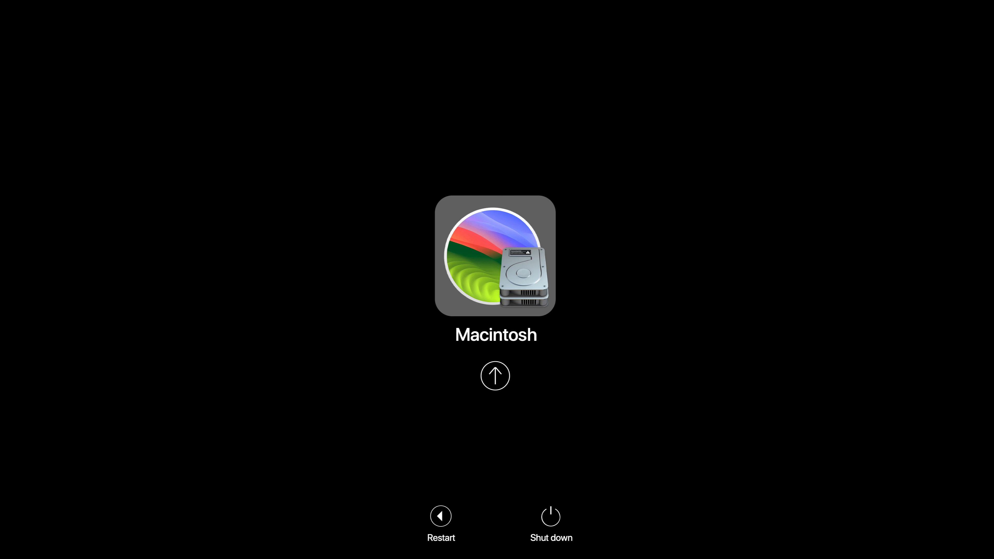
- Set Macintosh as the default boot volume with Control+Enter in the OpenCore picker
key("ctrl")
key("ctrl")
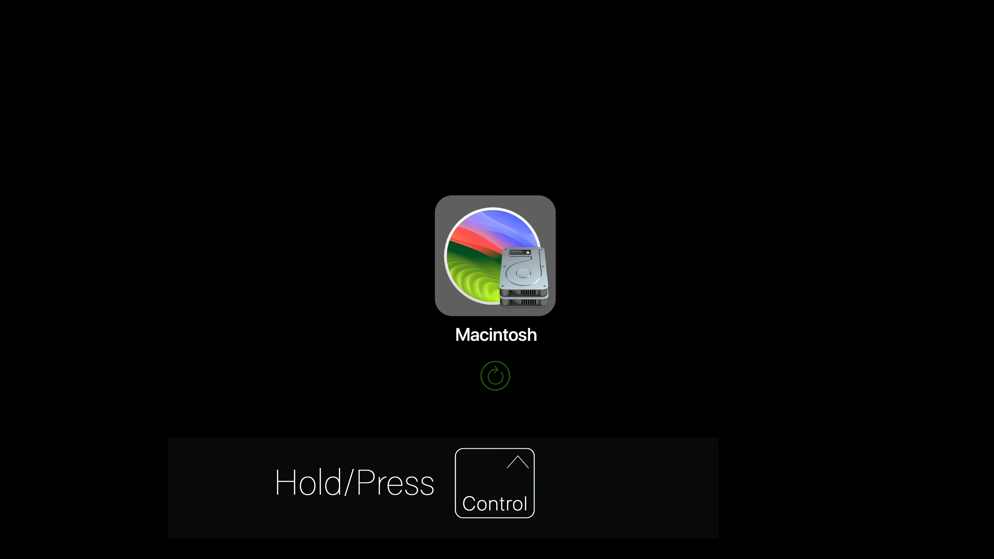